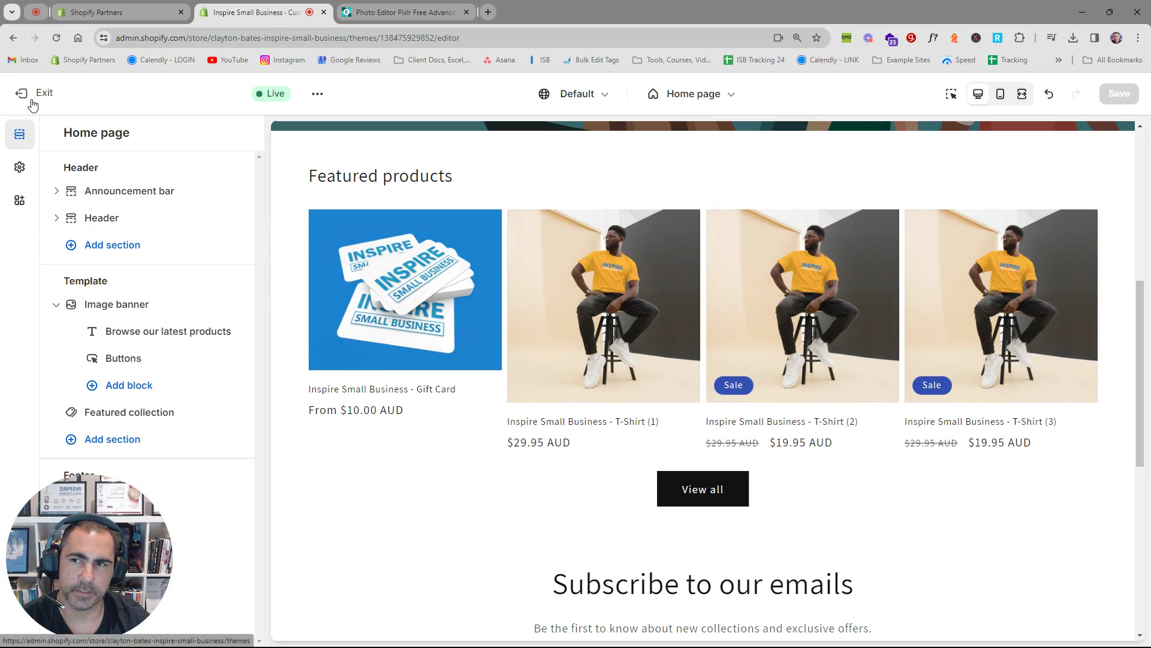
# - Exit the theme editor to the Themes page, where Dawn 12.0.0 is current
pyautogui.click(32, 100)
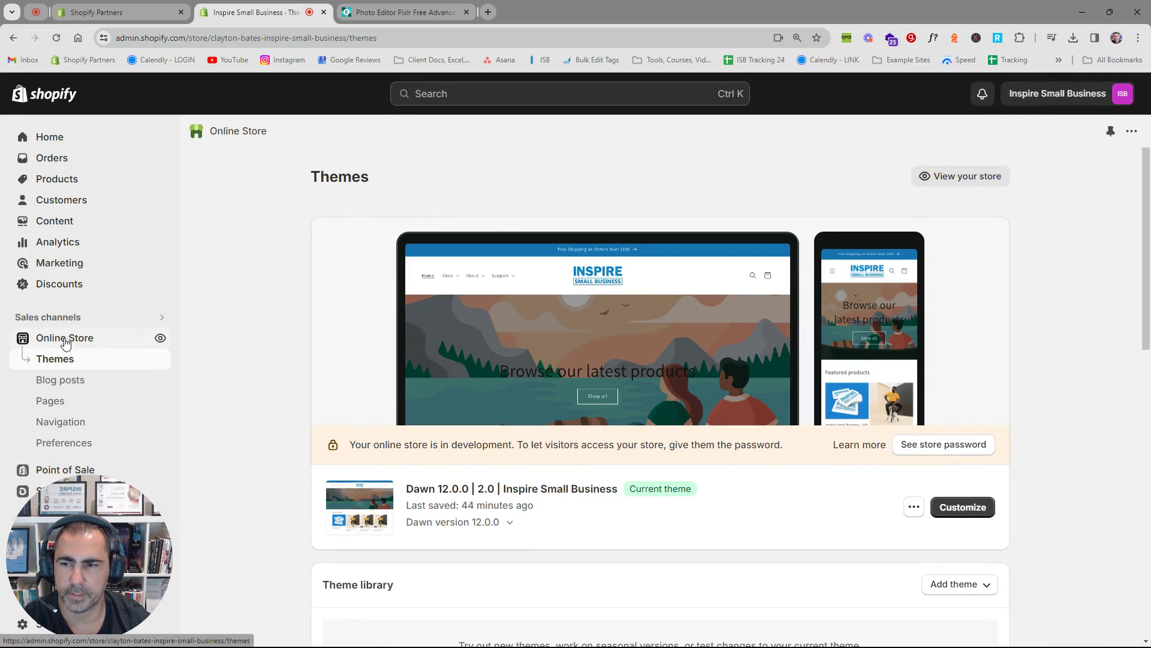
# - Reopen the current Dawn 12.0.0 theme in the theme editor on its Home page
pyautogui.click(103, 324)
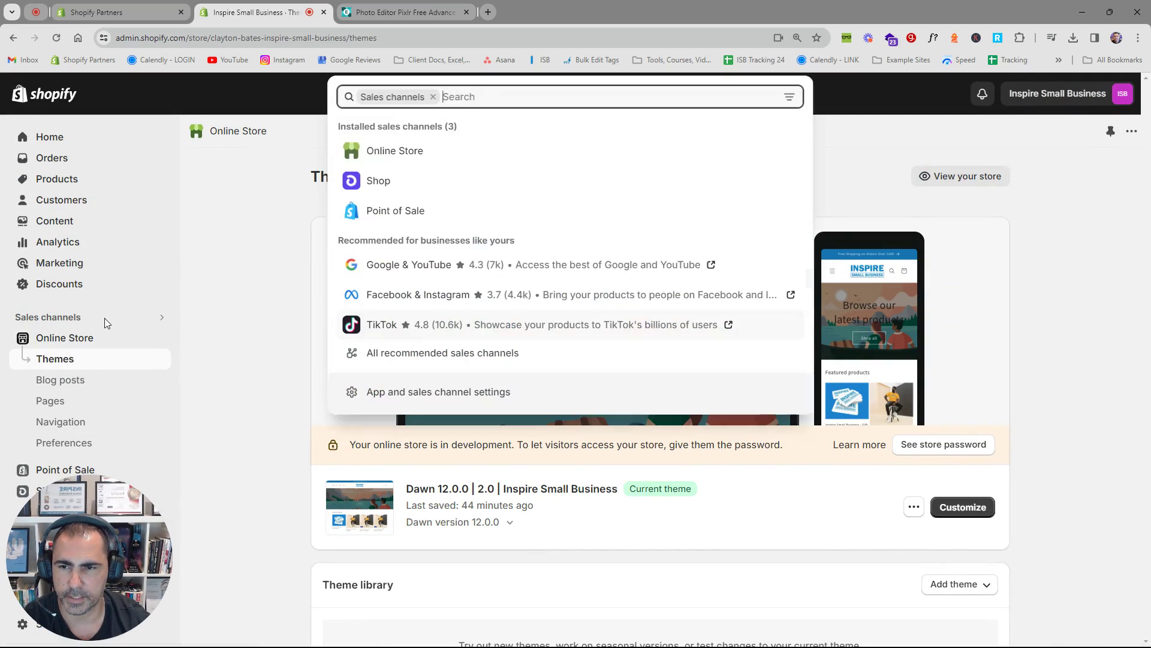
pyautogui.click(217, 296)
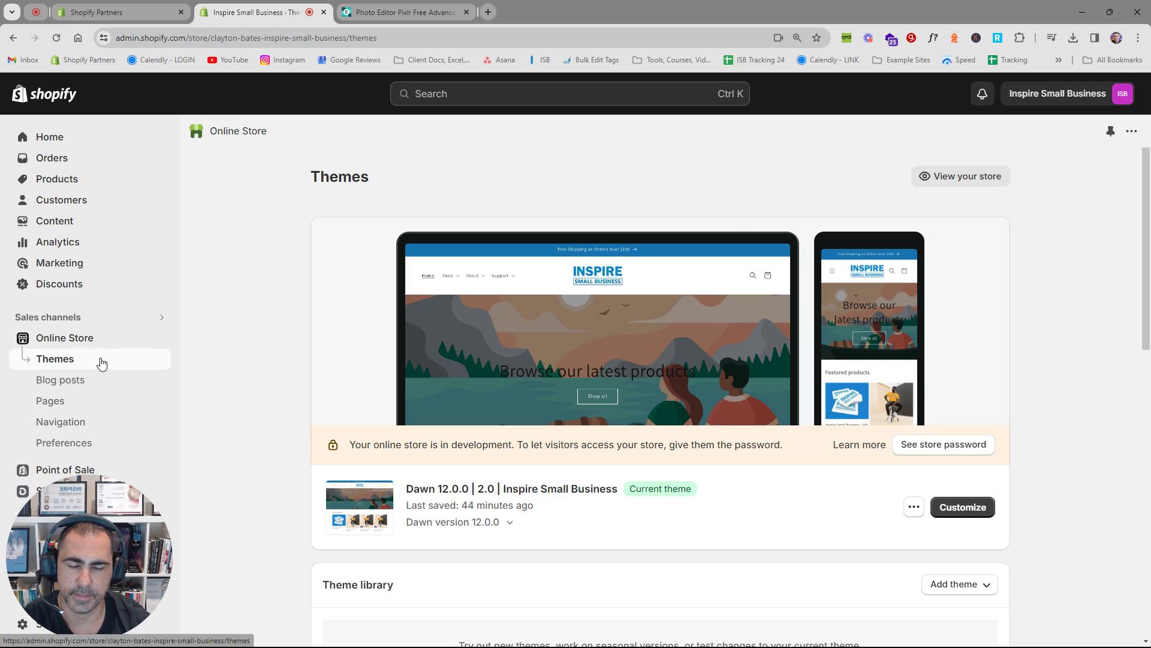
pyautogui.click(961, 509)
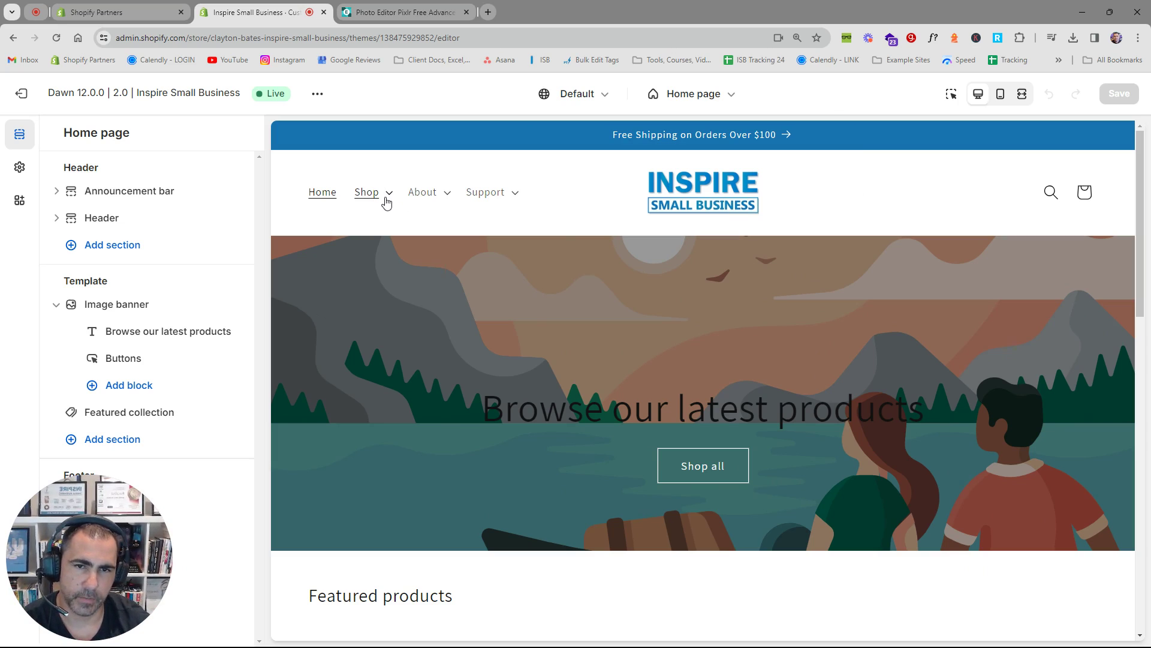
# - Switch the editor preview to the all-products collection page and show its sections
pyautogui.click(20, 170)
pyautogui.scroll(-2, 117, 324)
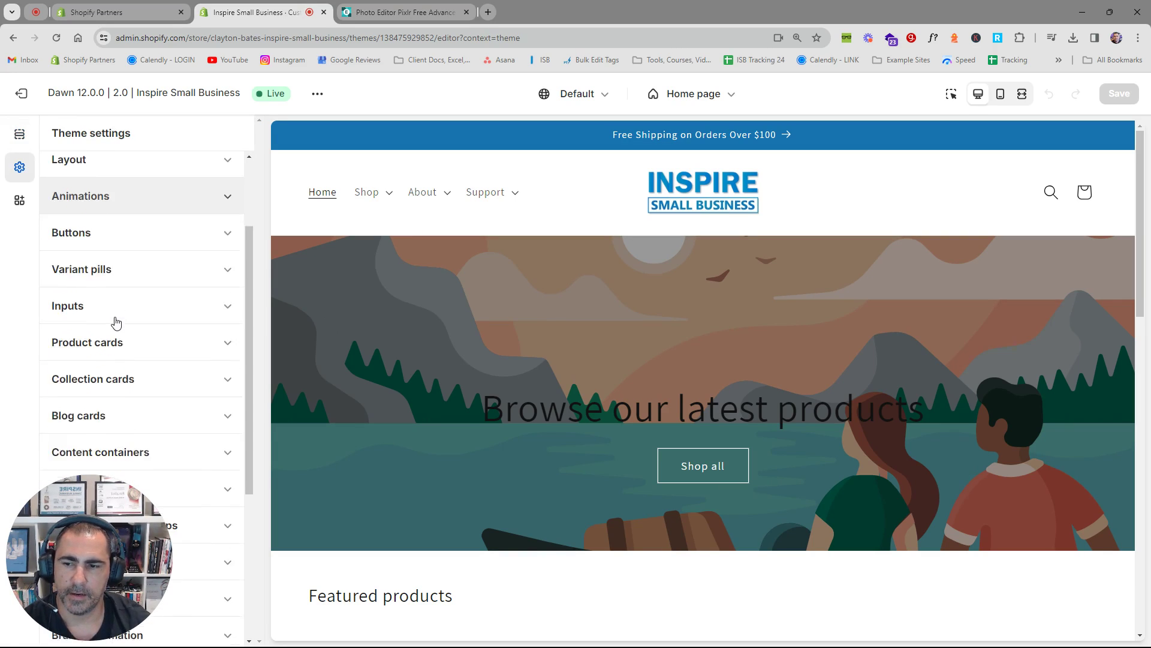
pyautogui.scroll(-2, 117, 323)
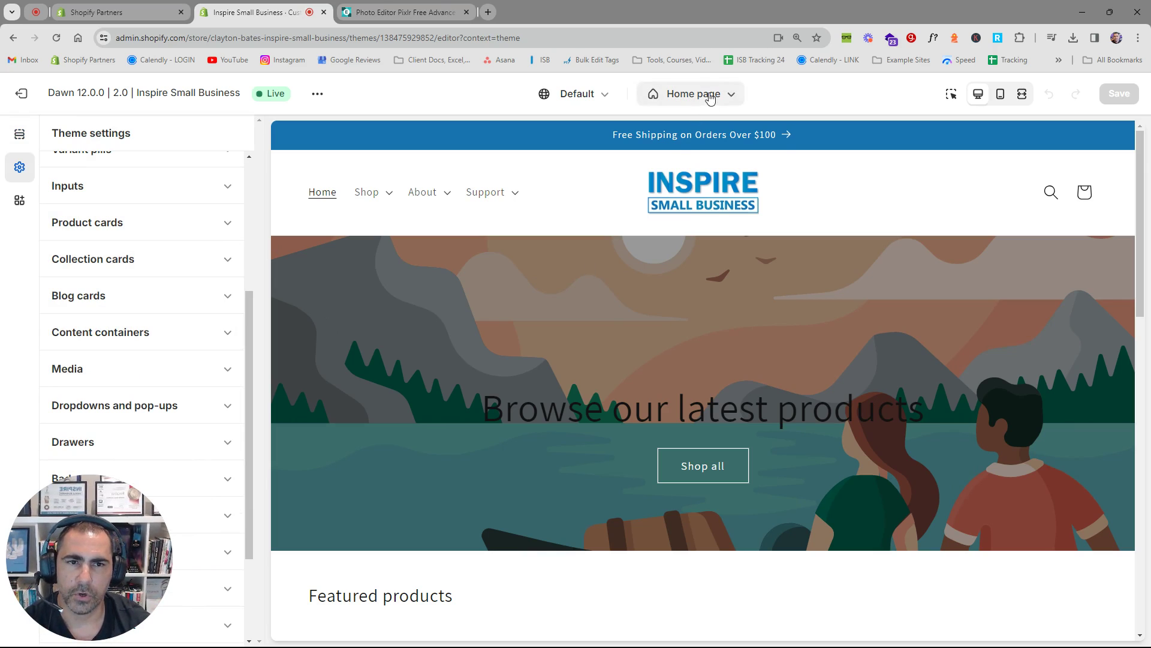
pyautogui.click(704, 466)
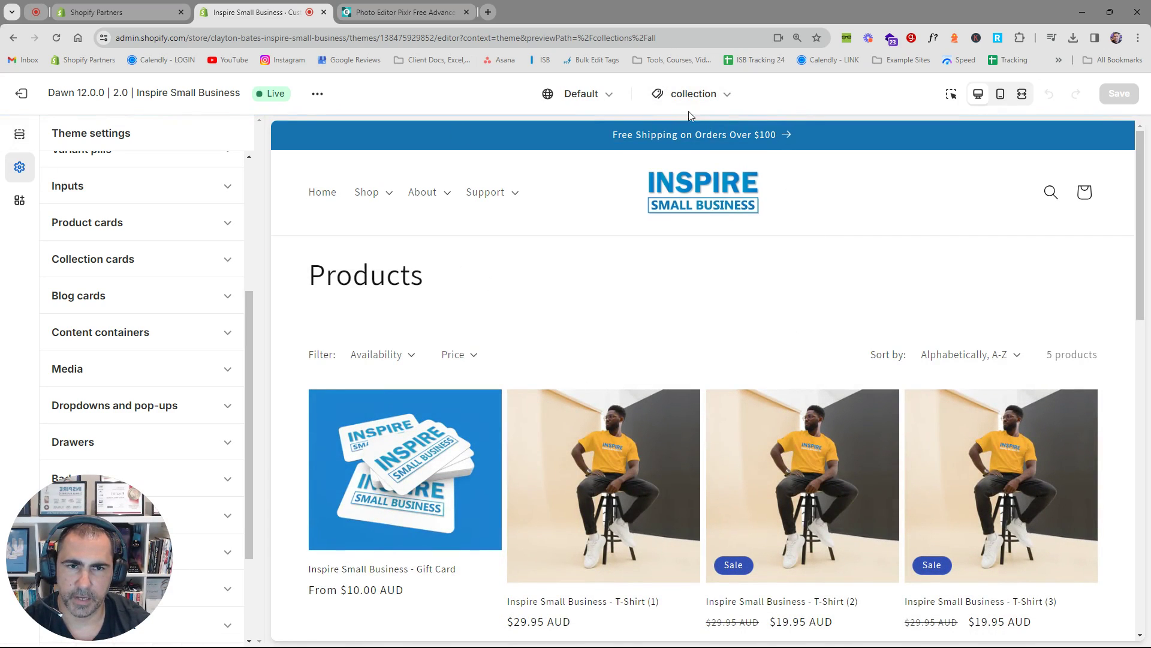
pyautogui.click(19, 133)
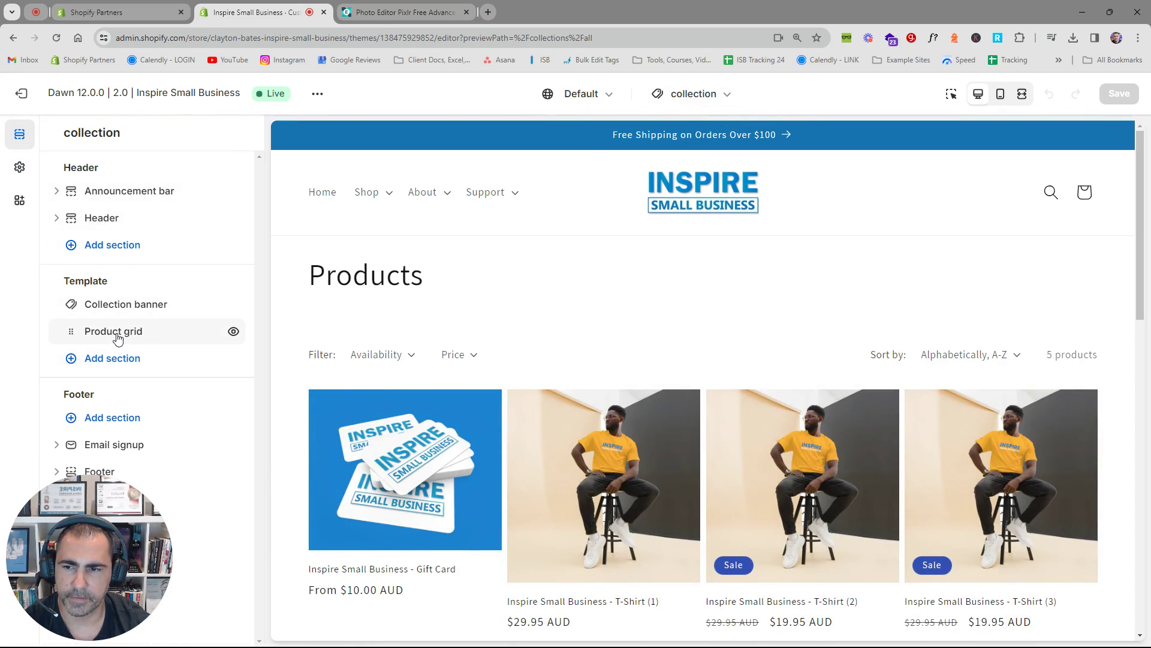
# - Try Square and Portrait image ratios on the Product grid, then return to Adapt to image
pyautogui.click(147, 333)
pyautogui.scroll(-4, 167, 336)
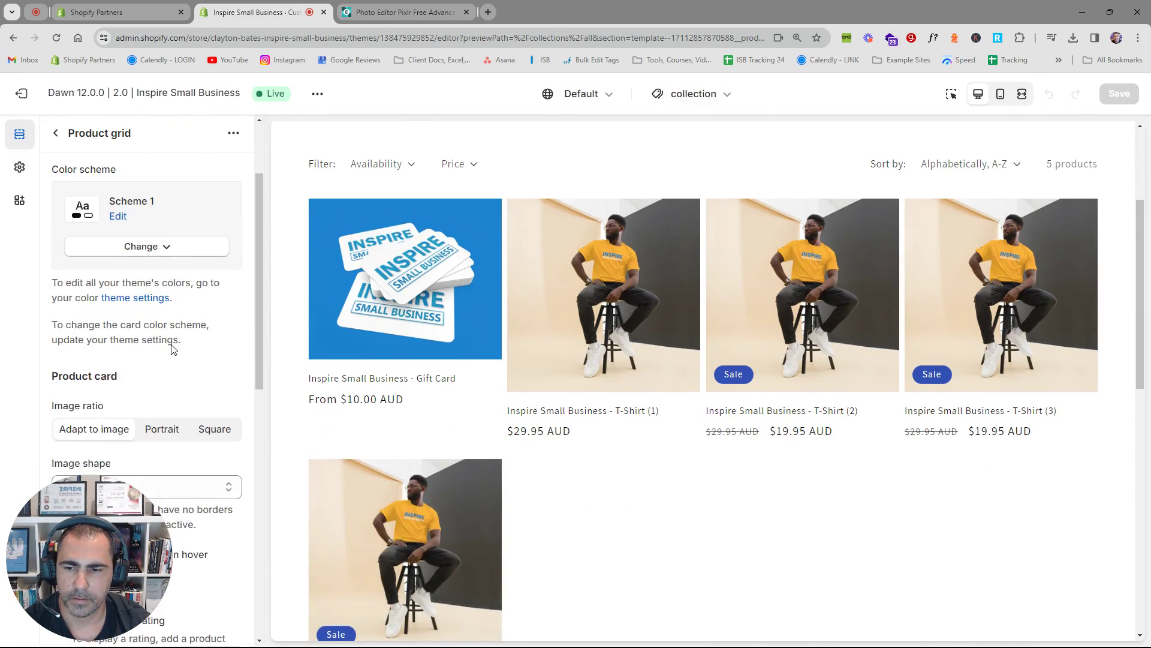
pyautogui.moveTo(123, 258); pyautogui.dragTo(51, 264)
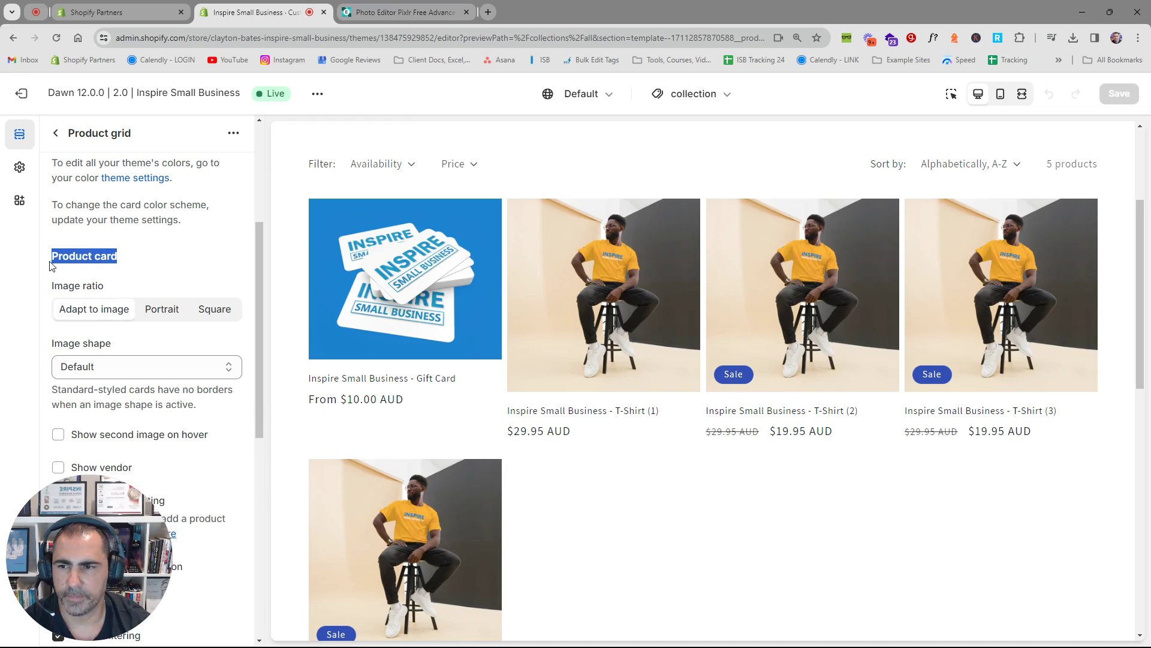
pyautogui.moveTo(118, 289); pyautogui.dragTo(52, 287)
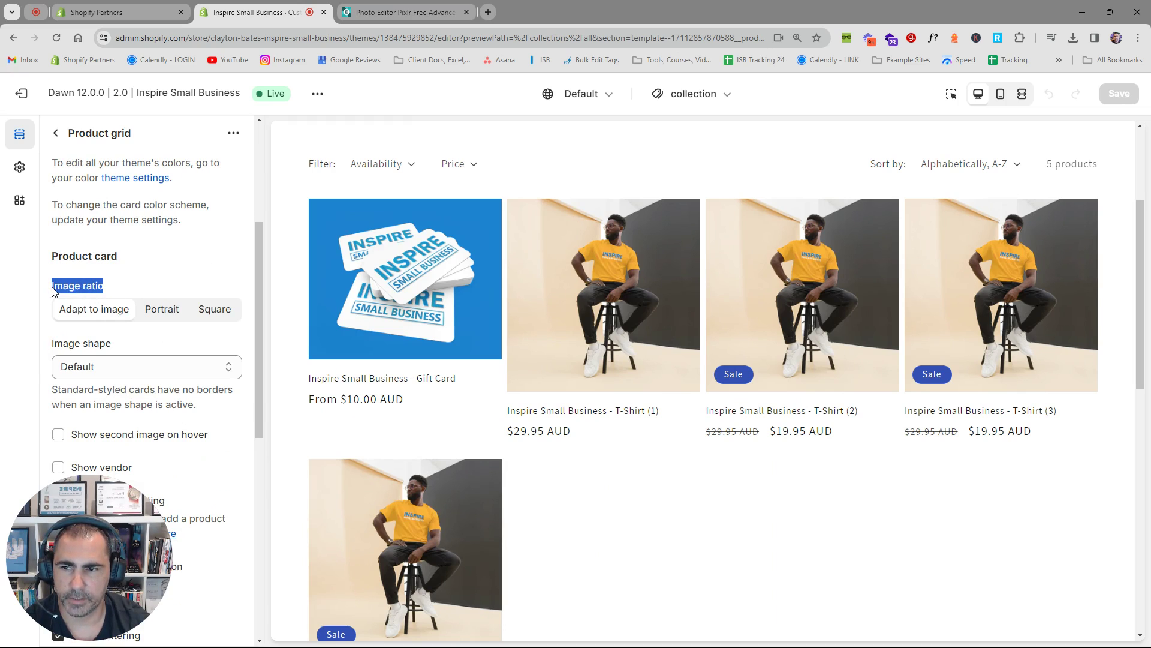
pyautogui.click(216, 311)
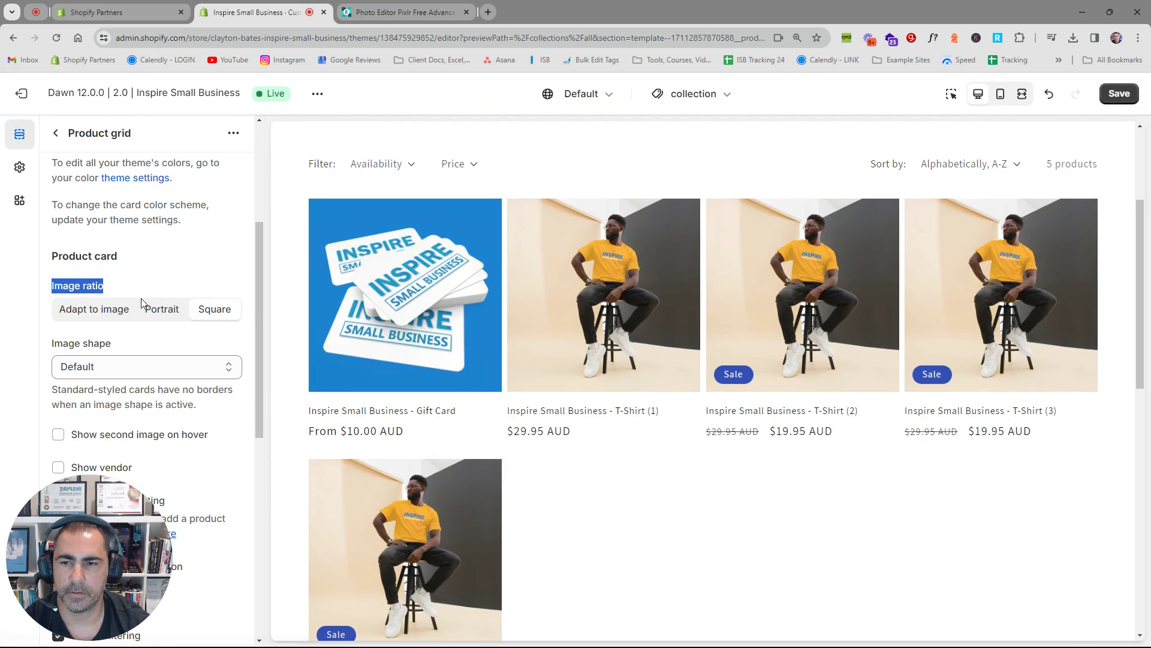
pyautogui.click(157, 312)
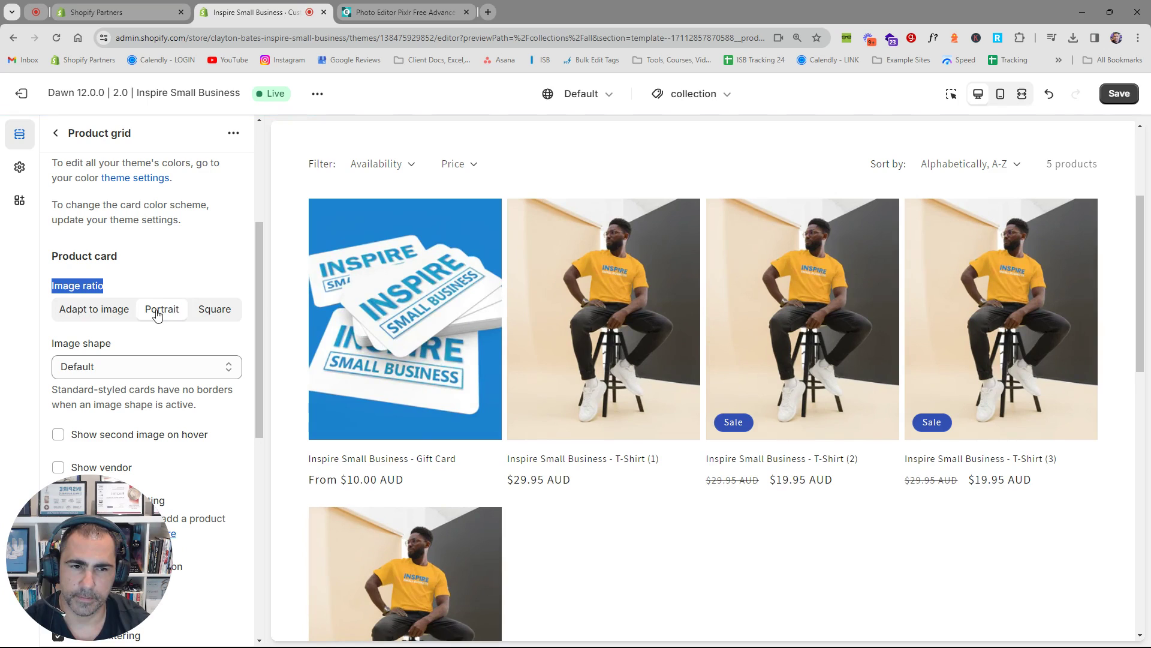
pyautogui.click(103, 313)
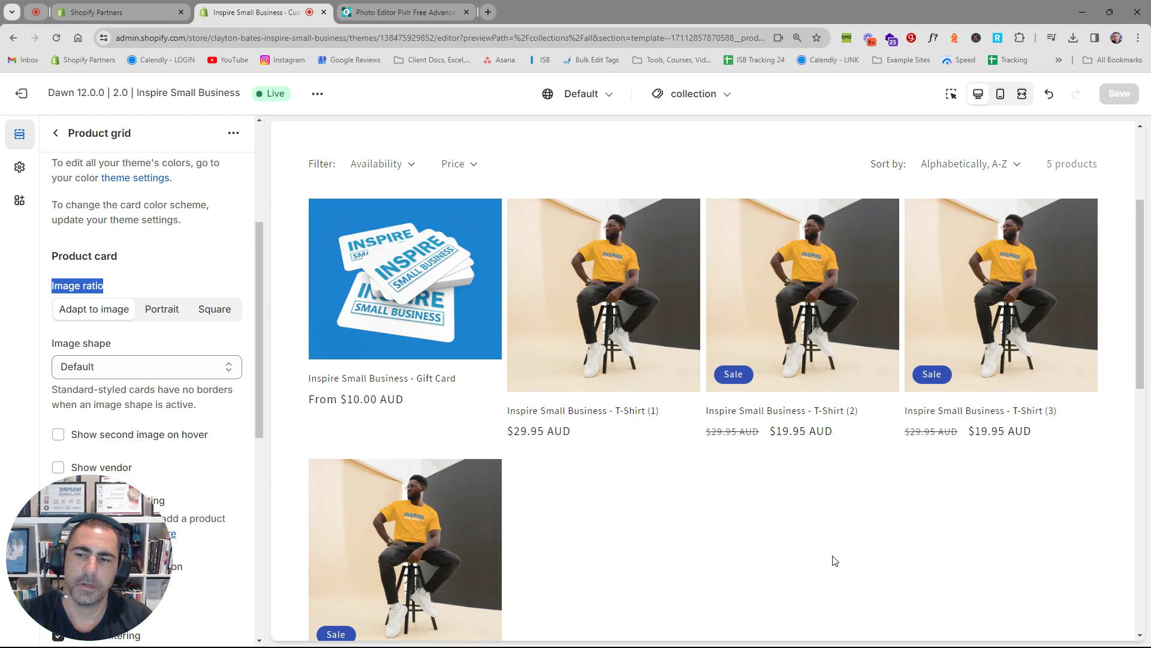
# - Return the editor preview to the store home page
pyautogui.click(55, 133)
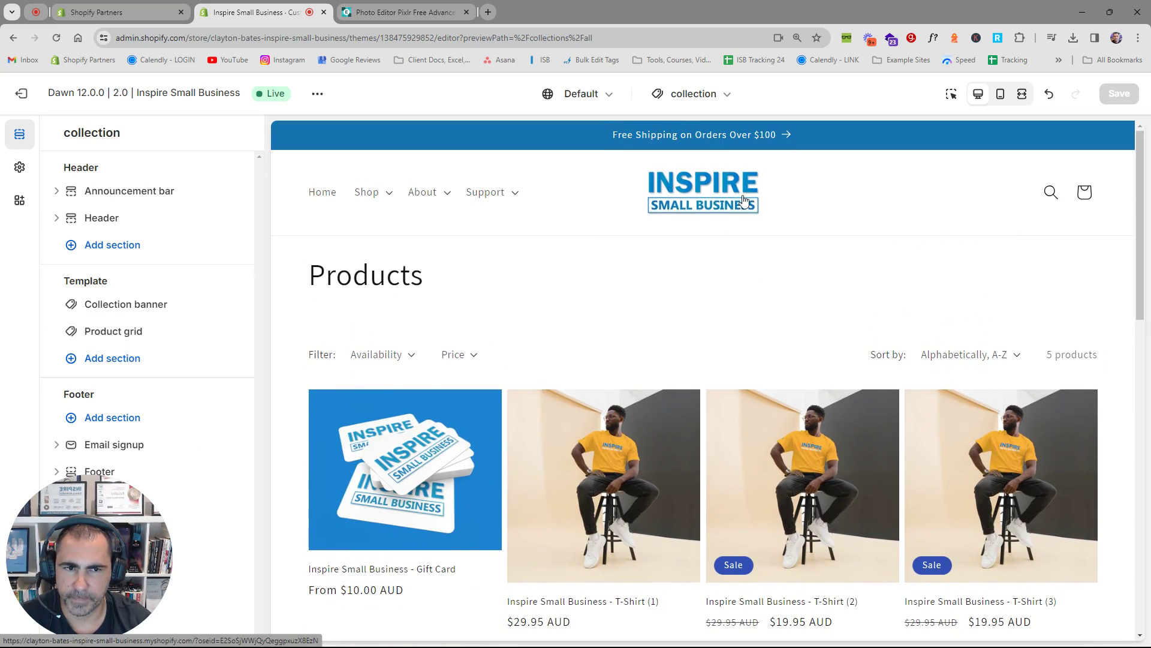
pyautogui.click(743, 200)
pyautogui.scroll(-5, 745, 340)
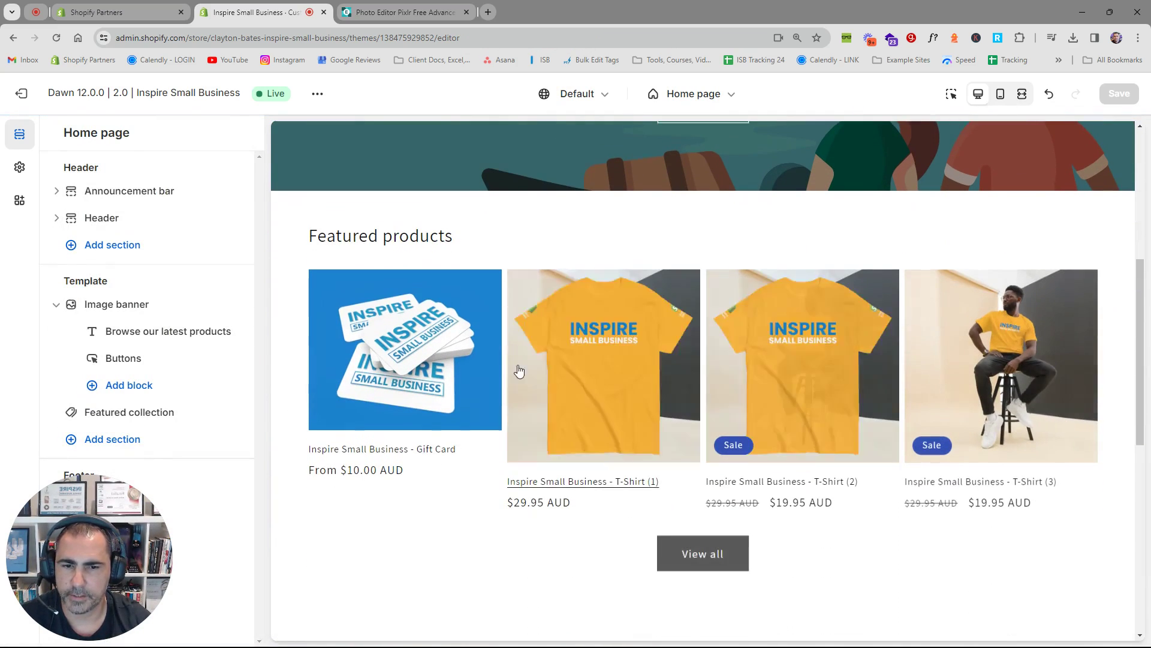
# - Try the Square image ratio on Featured collection, revert to Adapt to image, and go back
pyautogui.click(132, 412)
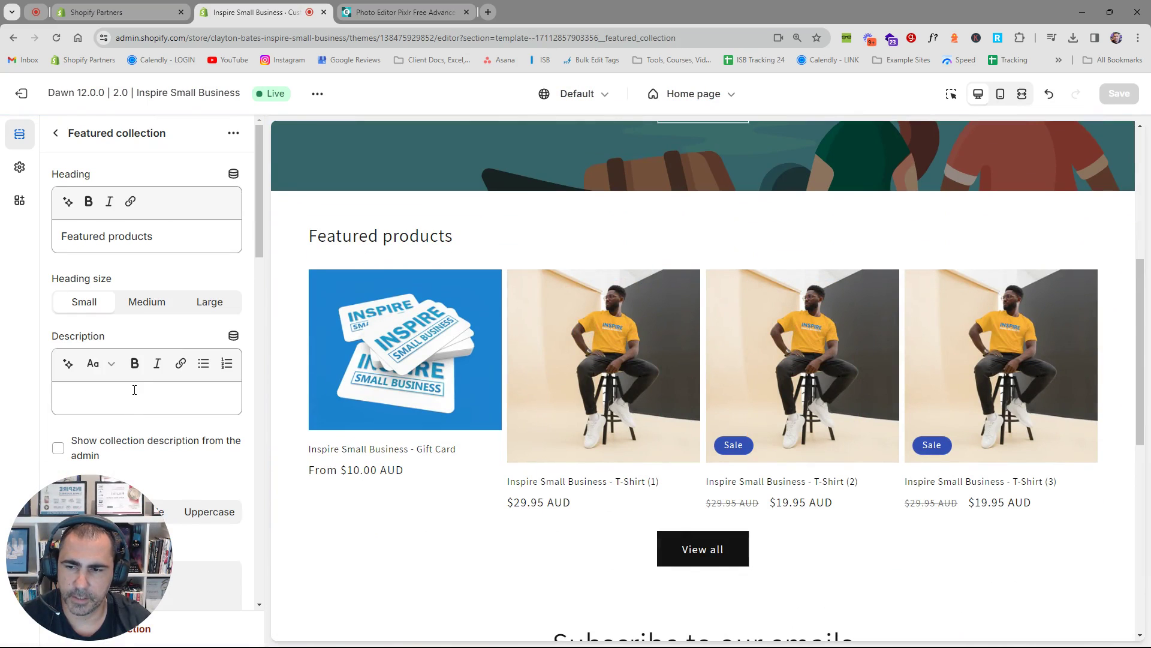
pyautogui.scroll(-6, 193, 388)
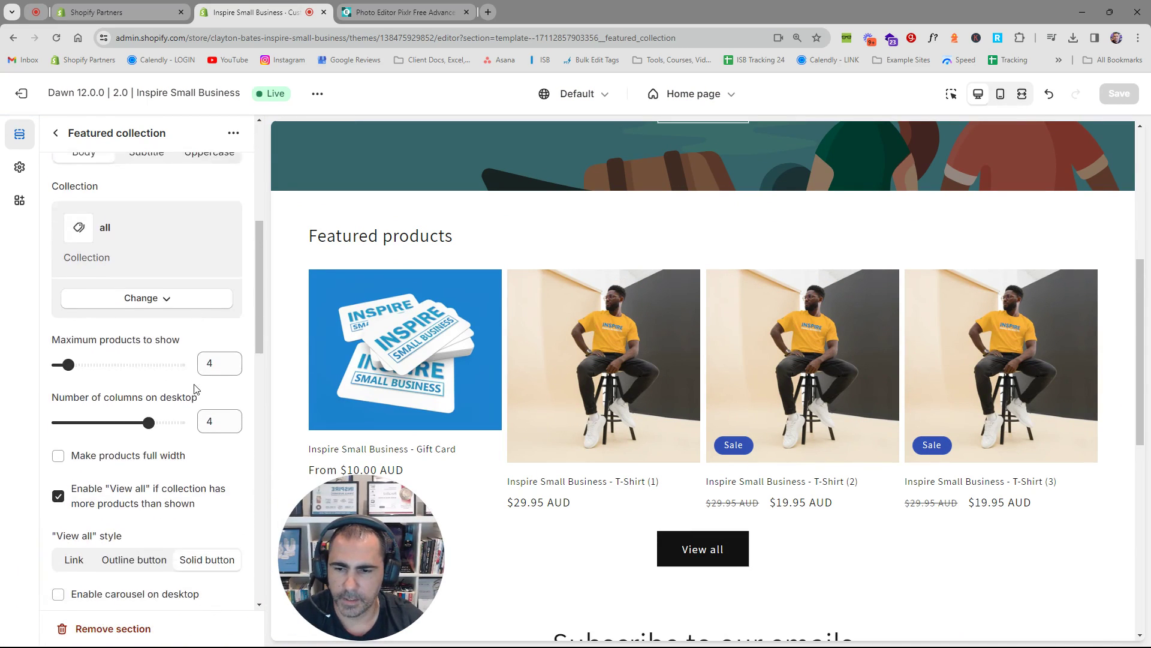
pyautogui.scroll(-10, 194, 388)
pyautogui.scroll(5, 194, 389)
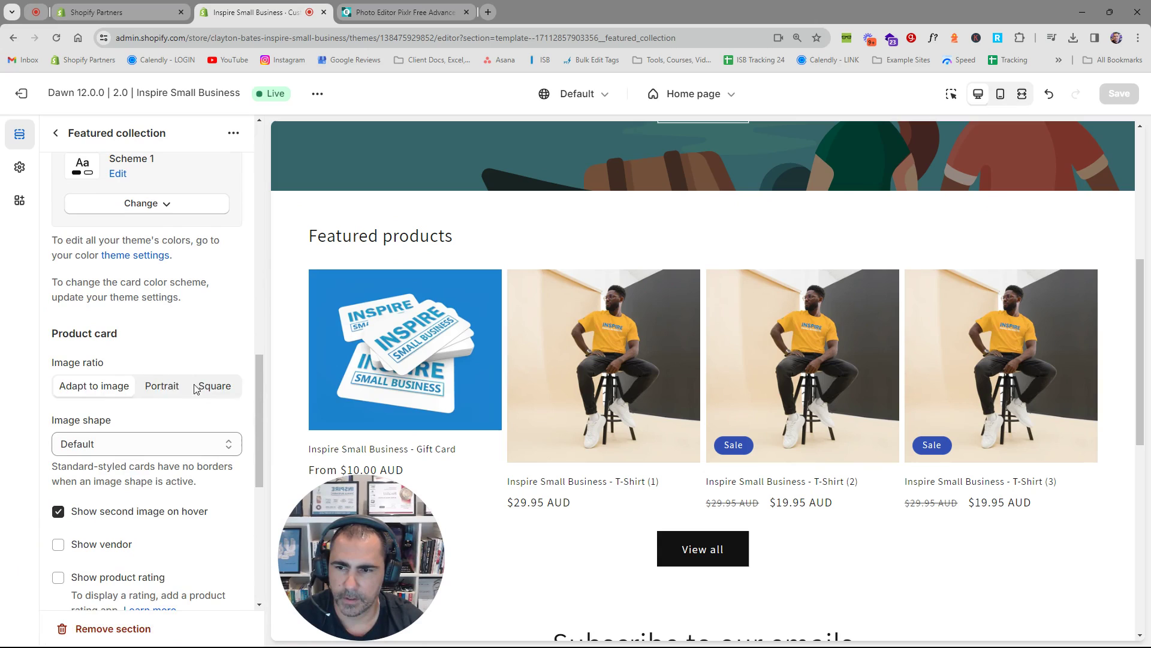
pyautogui.click(217, 389)
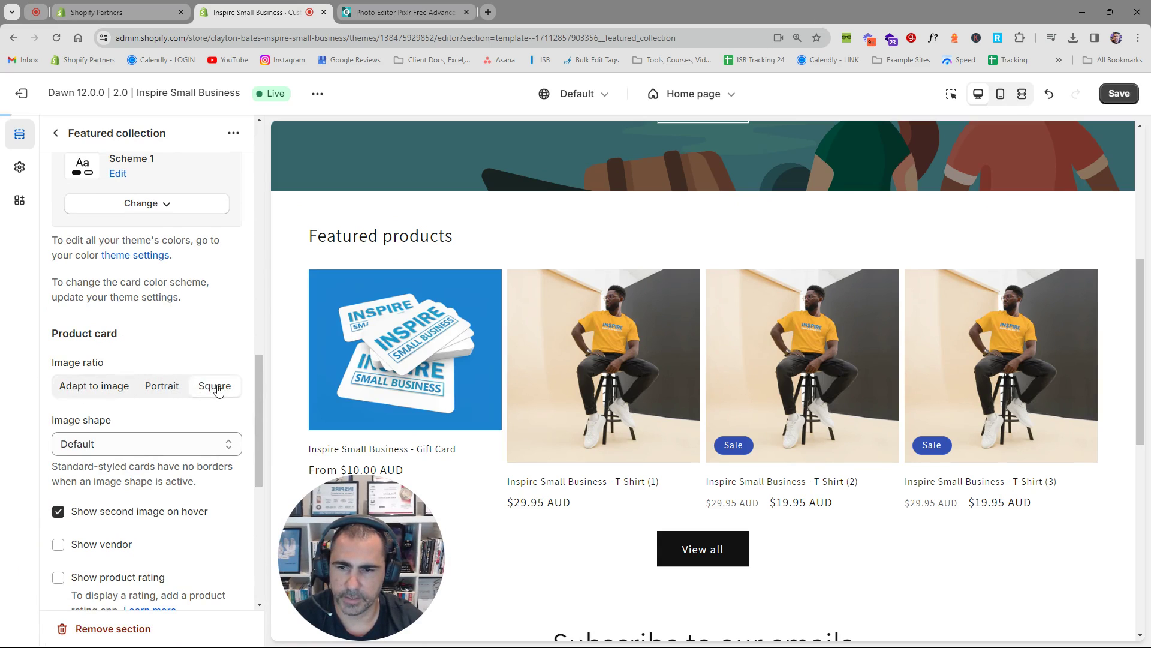
pyautogui.click(84, 385)
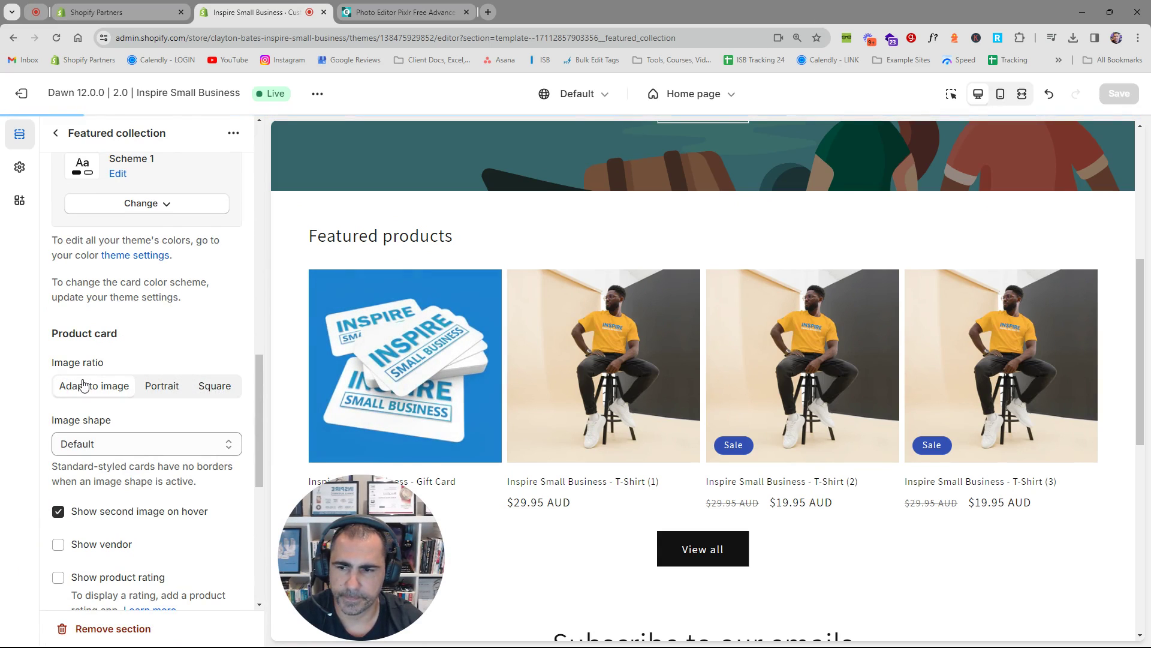
pyautogui.scroll(2, 72, 270)
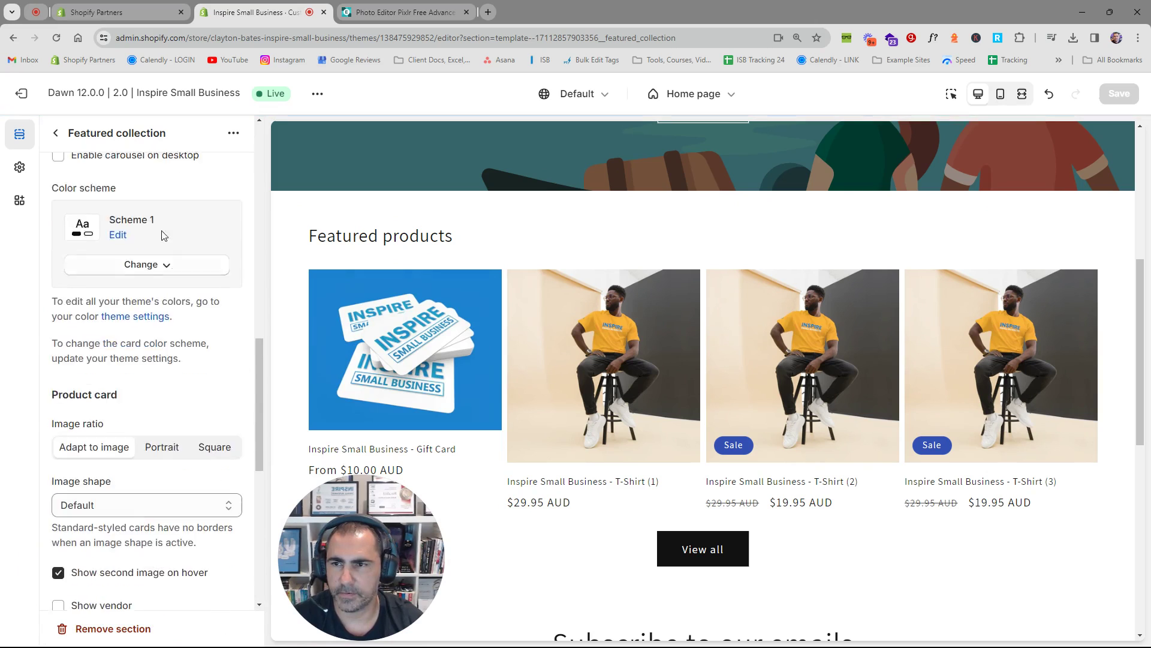
pyautogui.click(60, 133)
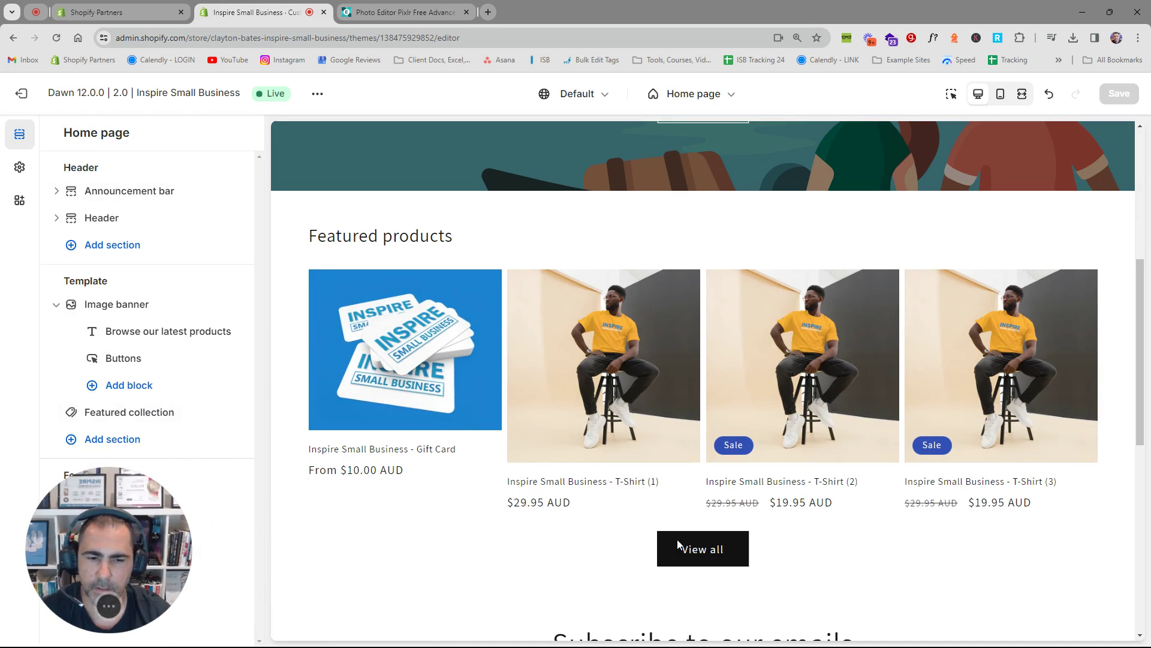
# - Scroll the Home page preview to the Featured products: a gift card and three T-shirts
pyautogui.scroll(6, 887, 542)
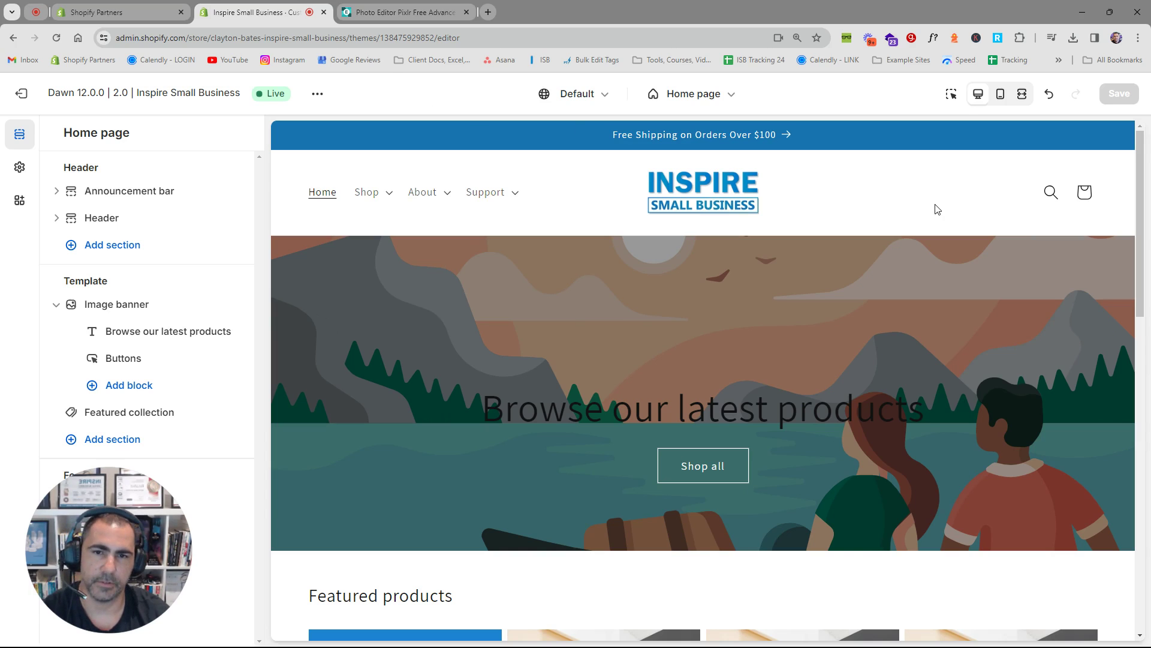
pyautogui.scroll(-5, 670, 214)
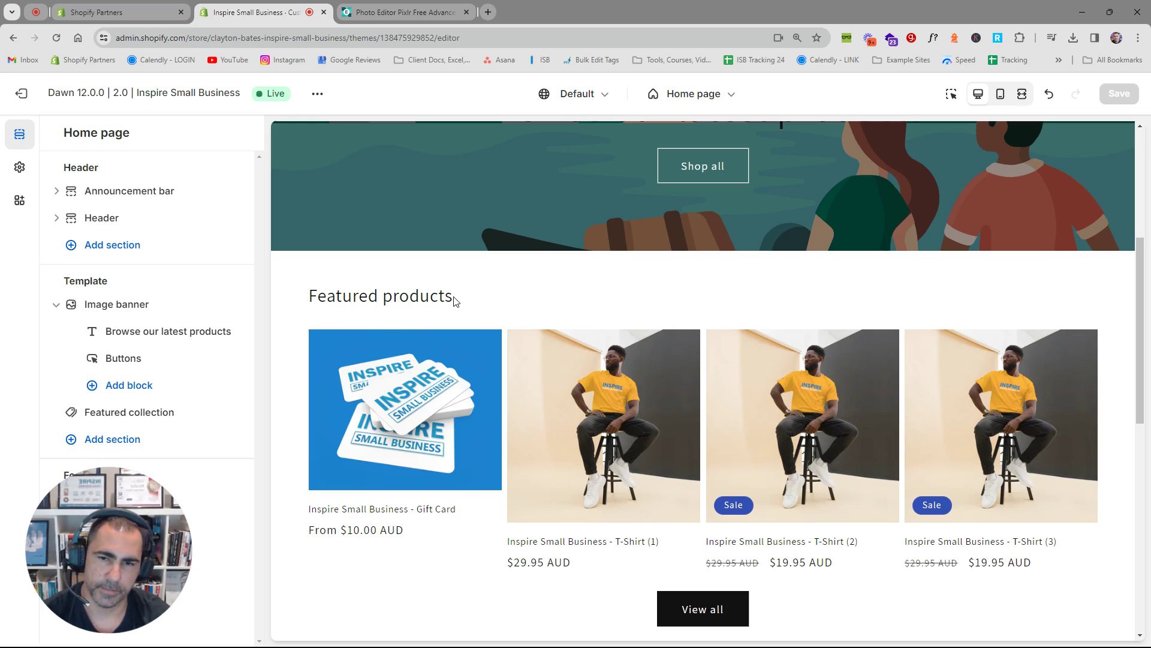
# - Open the Inspire Small Business - Gift Card product from Products and scroll to its media
pyautogui.click(387, 17)
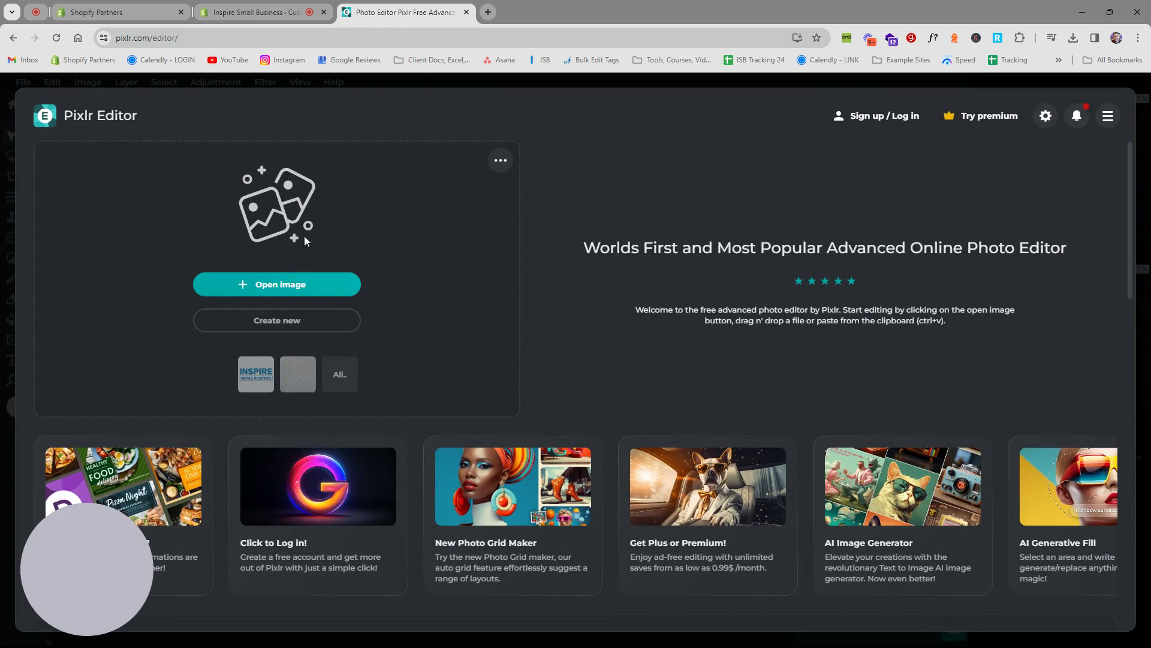
pyautogui.click(264, 12)
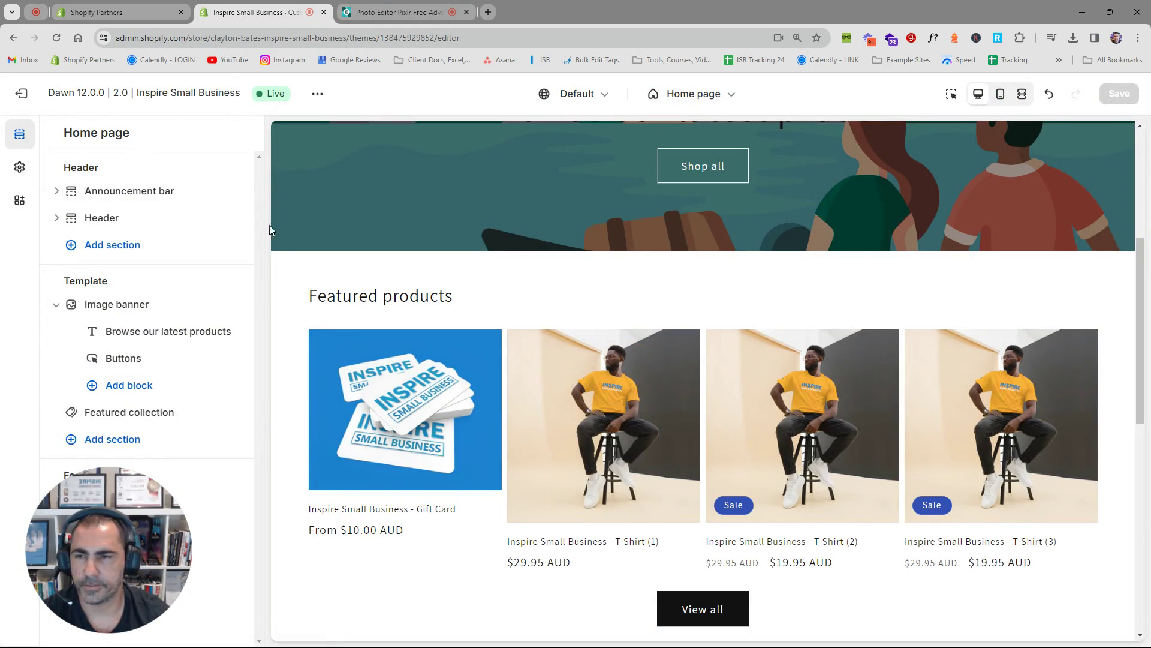
pyautogui.click(24, 99)
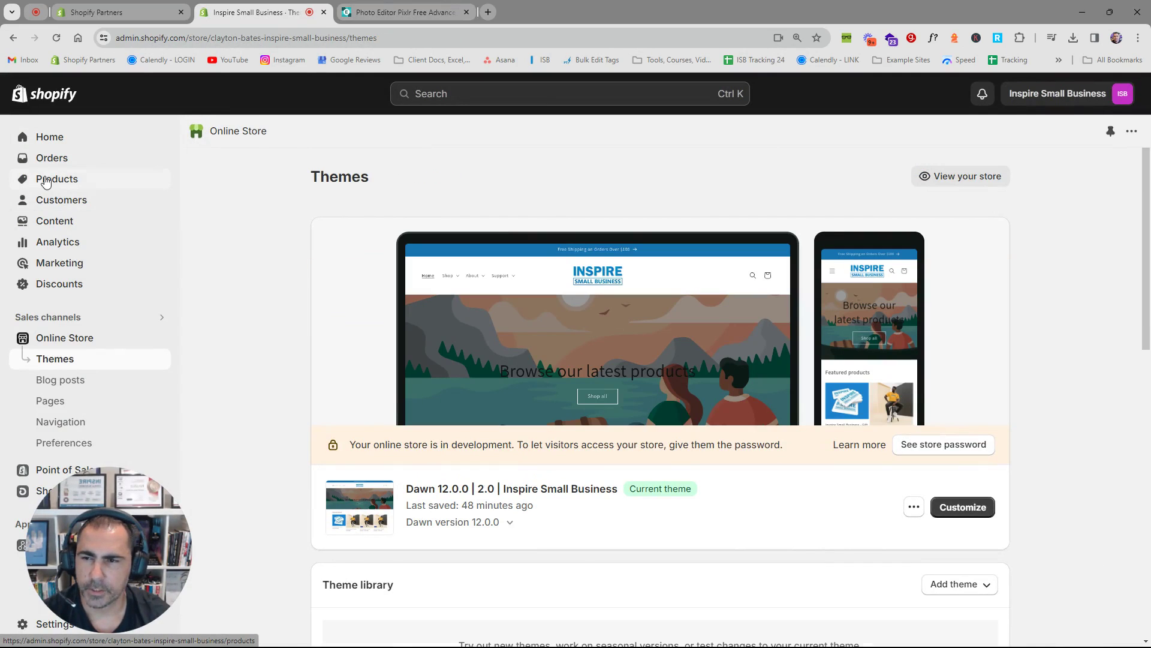
pyautogui.click(73, 178)
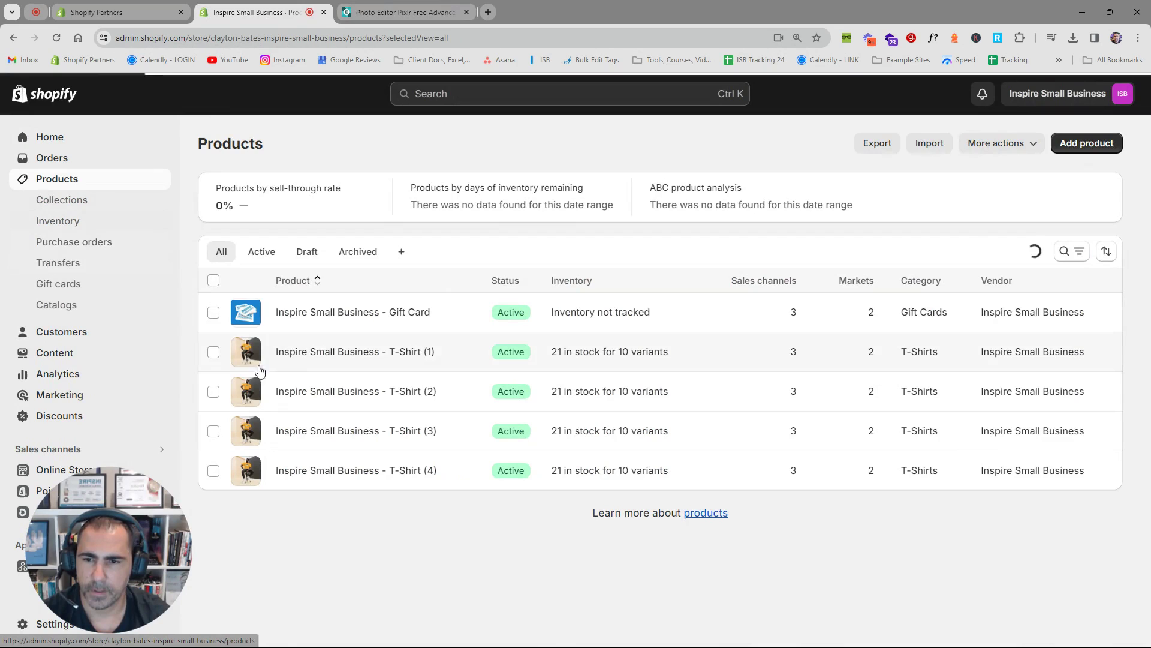
pyautogui.click(322, 312)
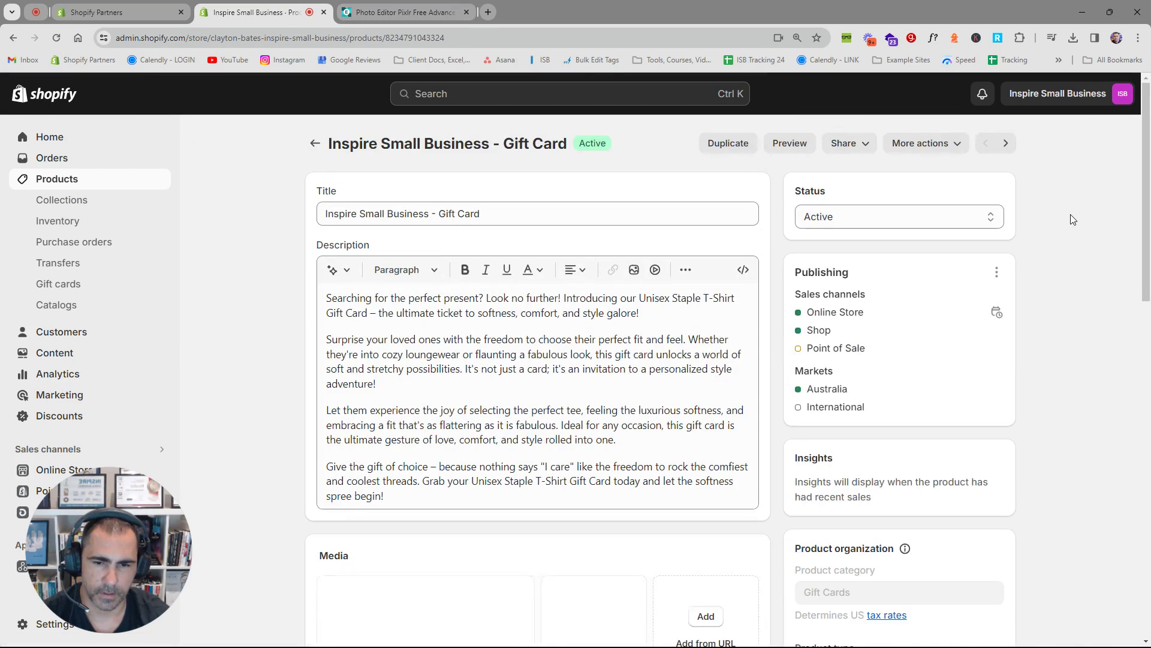
pyautogui.scroll(-5, 530, 336)
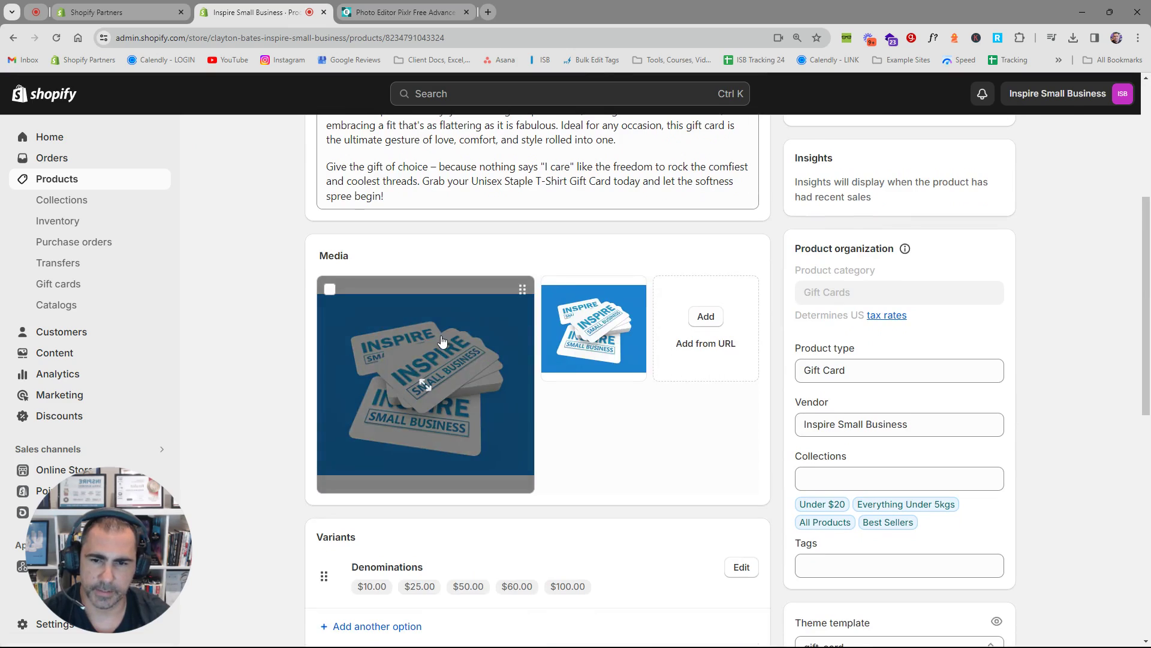
# - Open the gift card's main image and try resizing it to 800×800 with aspect ratio unlocked
pyautogui.click(441, 337)
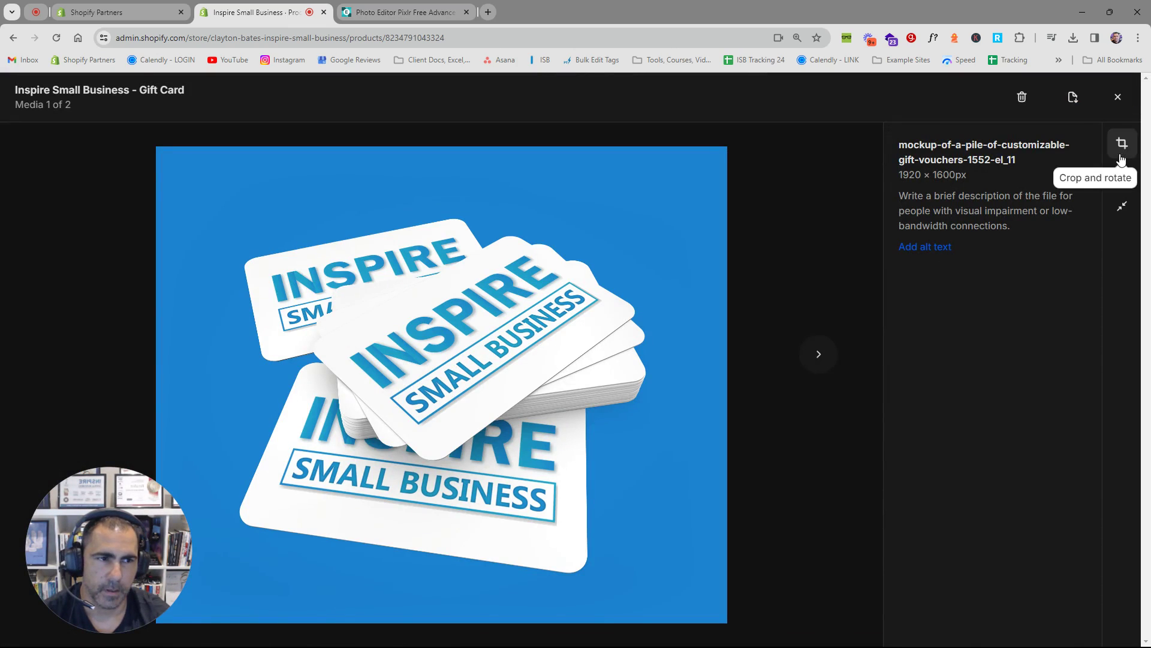
pyautogui.click(1121, 216)
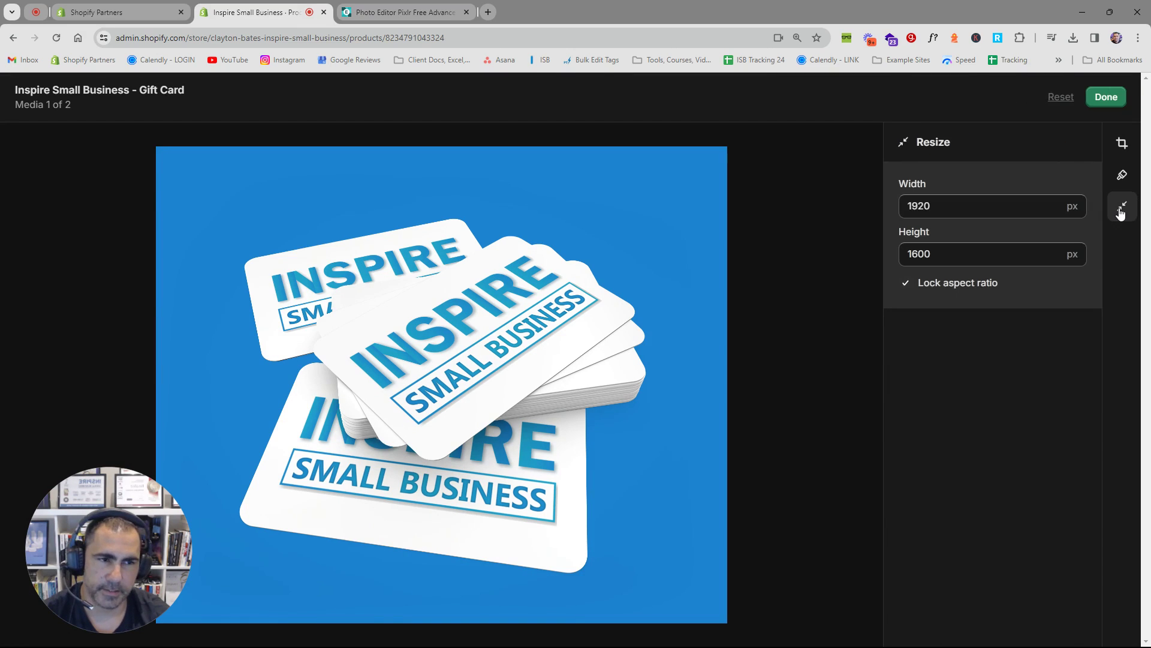
pyautogui.doubleClick(941, 210)
pyautogui.doubleClick(931, 255)
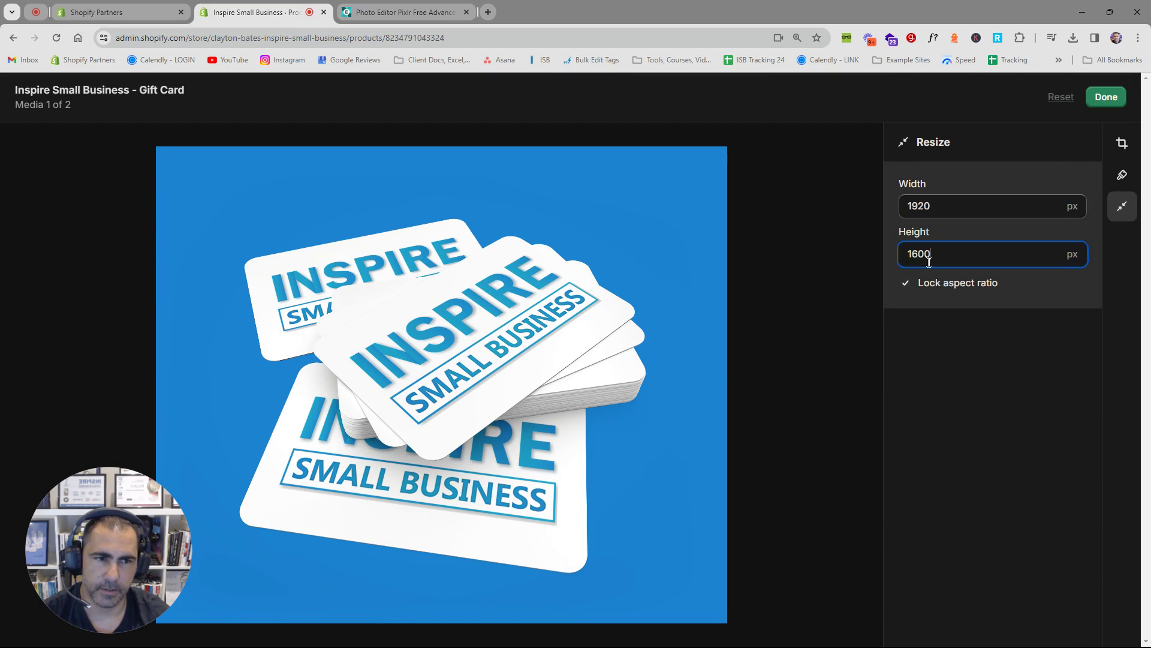
pyautogui.click(946, 288)
pyautogui.doubleClick(946, 253)
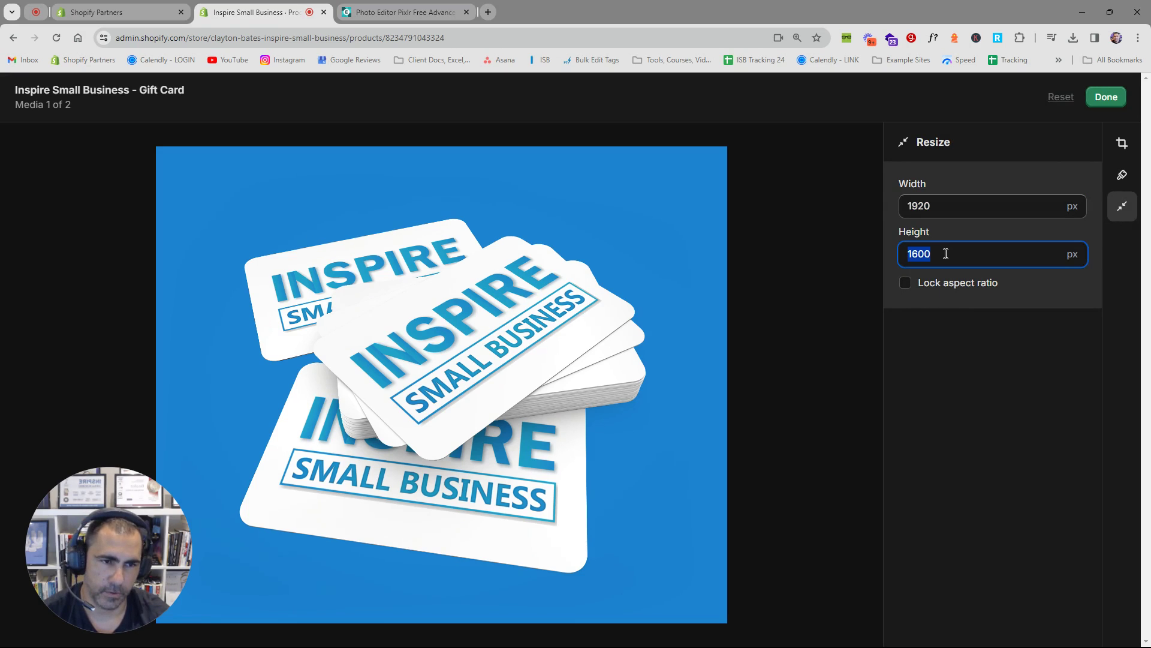
pyautogui.write('800')
pyautogui.doubleClick(960, 208)
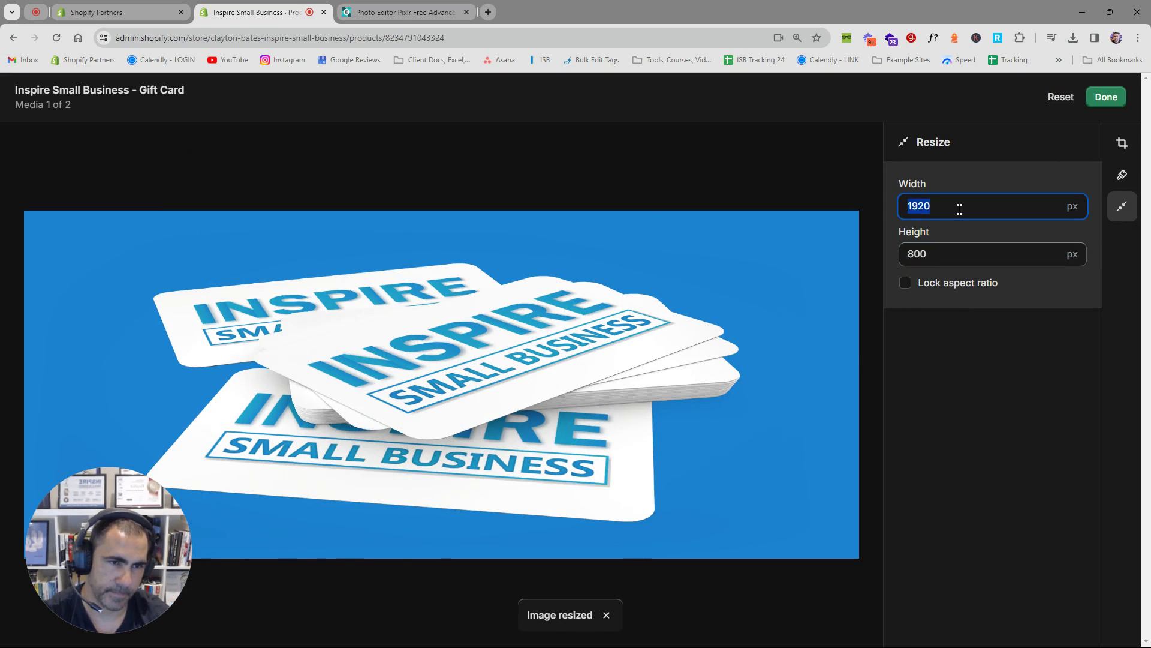
pyautogui.write('800')
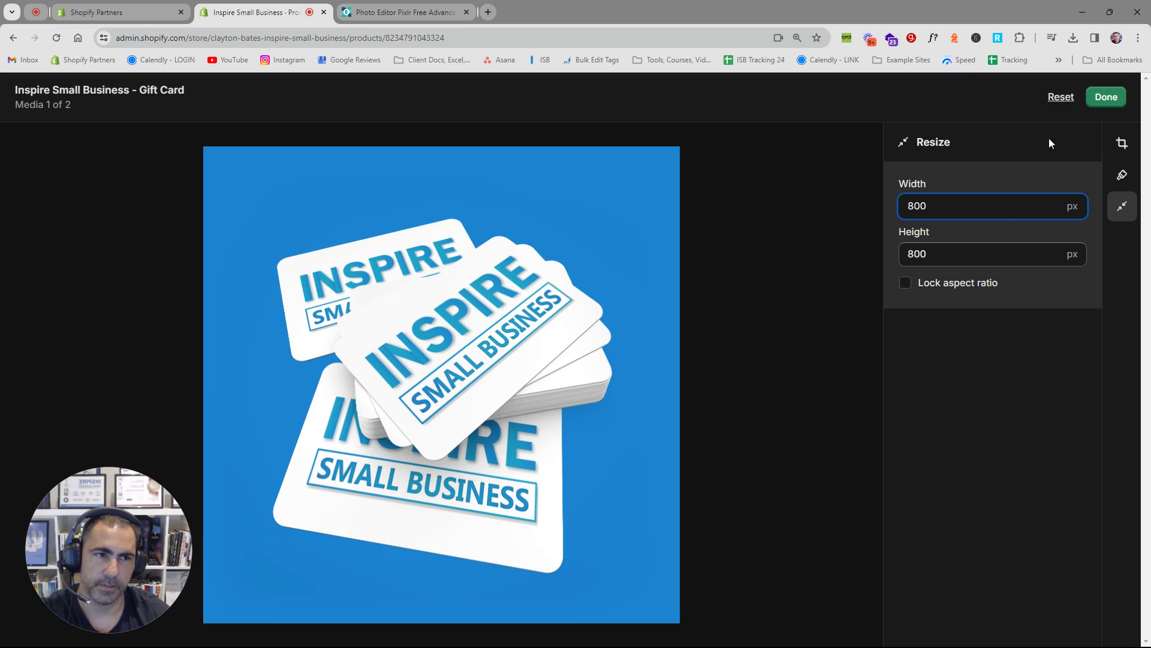
# - Reset the image to its original 1920×1600 size and close the media viewer
pyautogui.click(1060, 97)
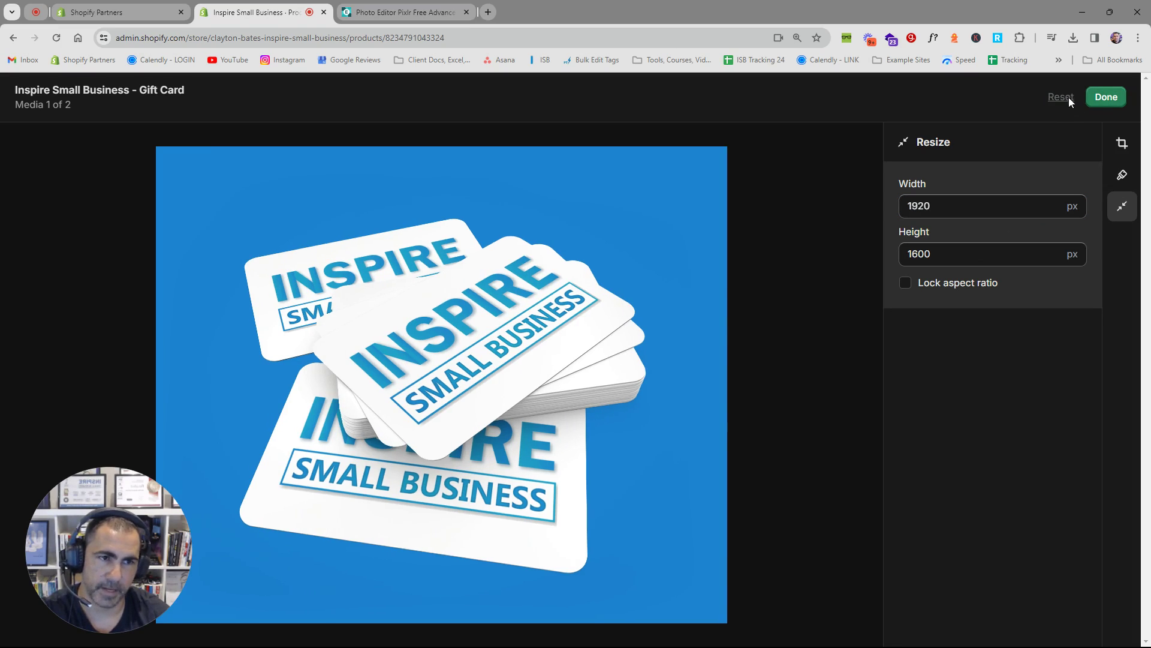
pyautogui.click(1112, 98)
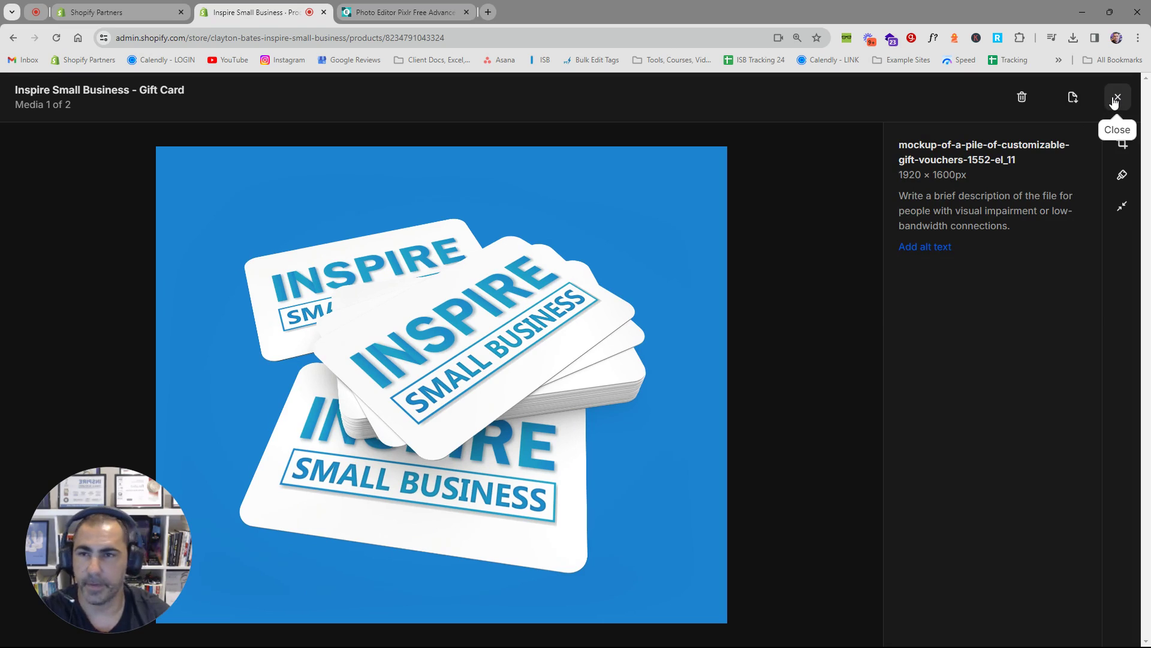
pyautogui.click(1117, 98)
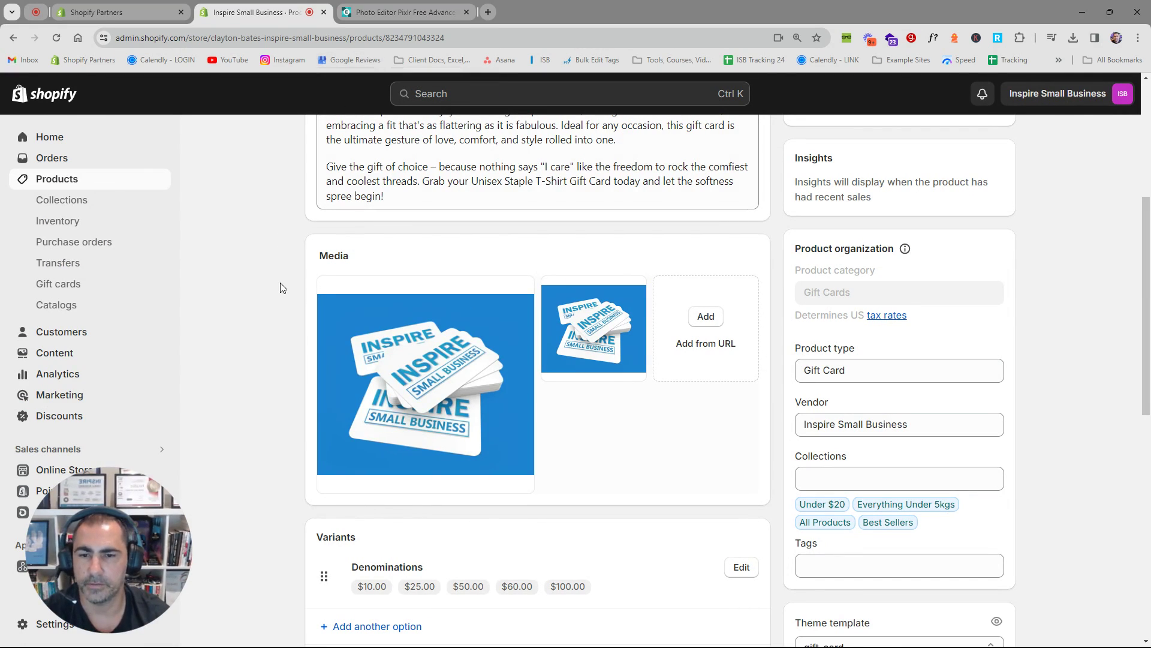
# - In Pixlr E, open Create new and set the new canvas width to 800
pyautogui.click(380, 12)
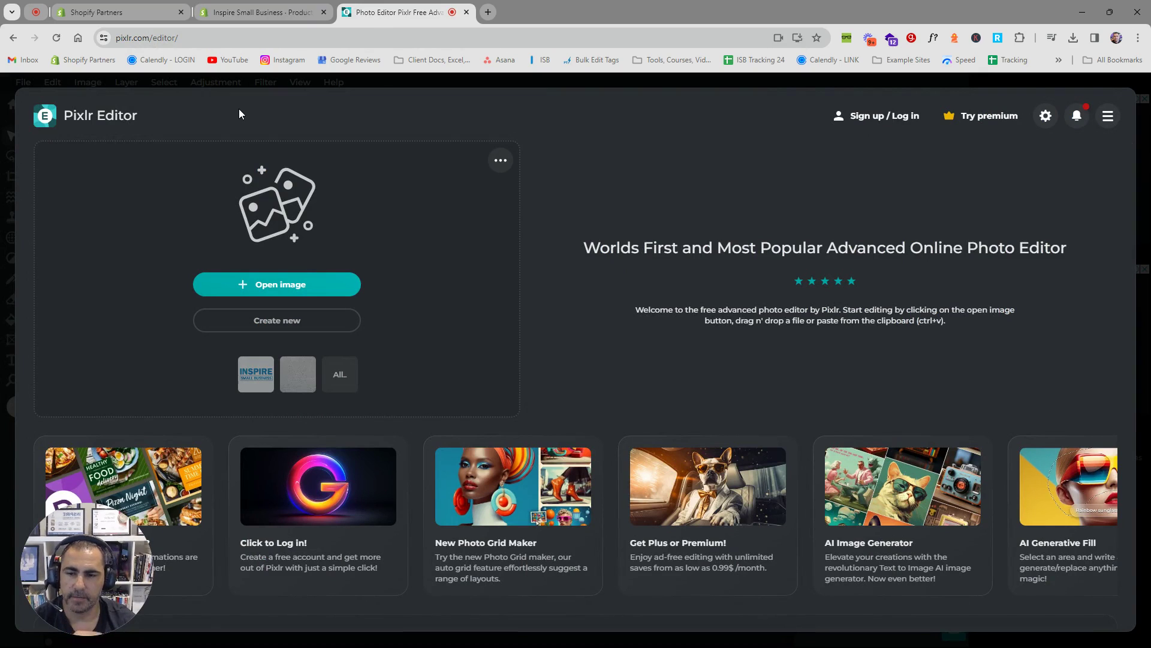
pyautogui.click(292, 324)
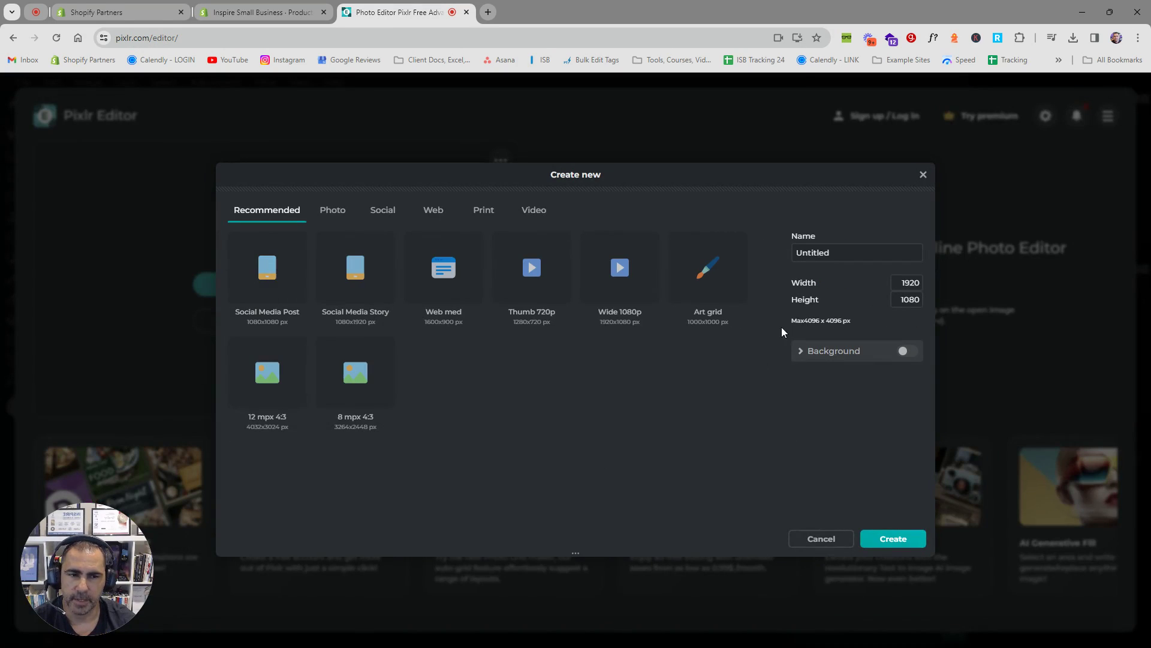
pyautogui.click(915, 282)
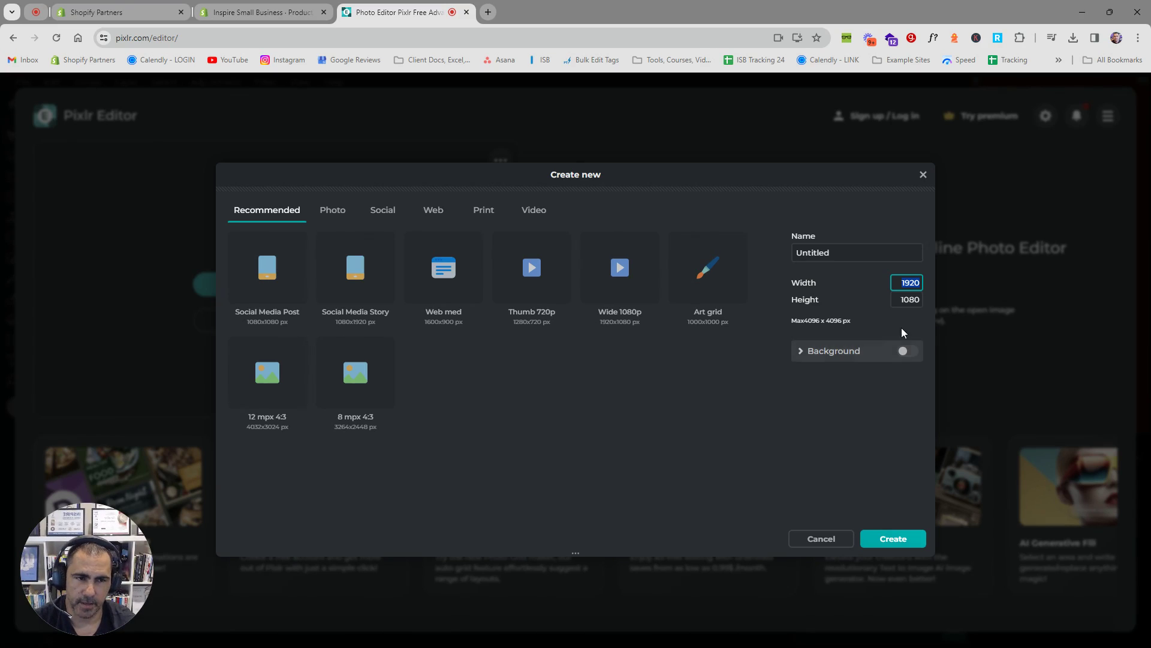
pyautogui.write('800')
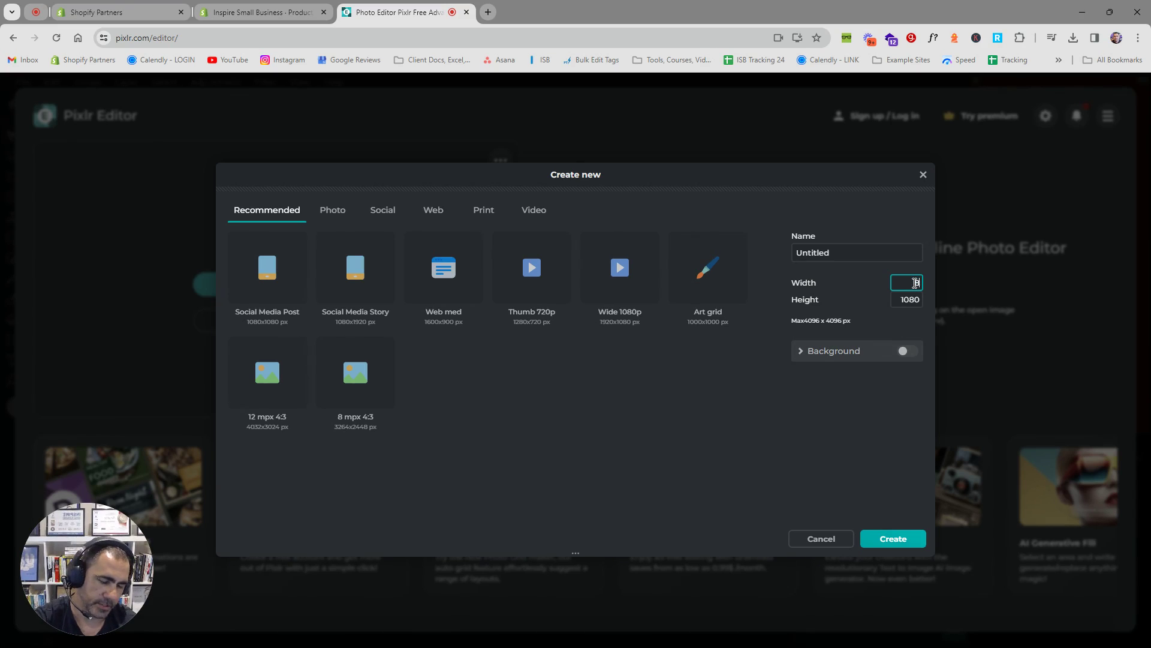
pyautogui.doubleClick(904, 298)
# - Create the 800×800 canvas and add the gift card mockup file to it as a layer
pyautogui.write('800')
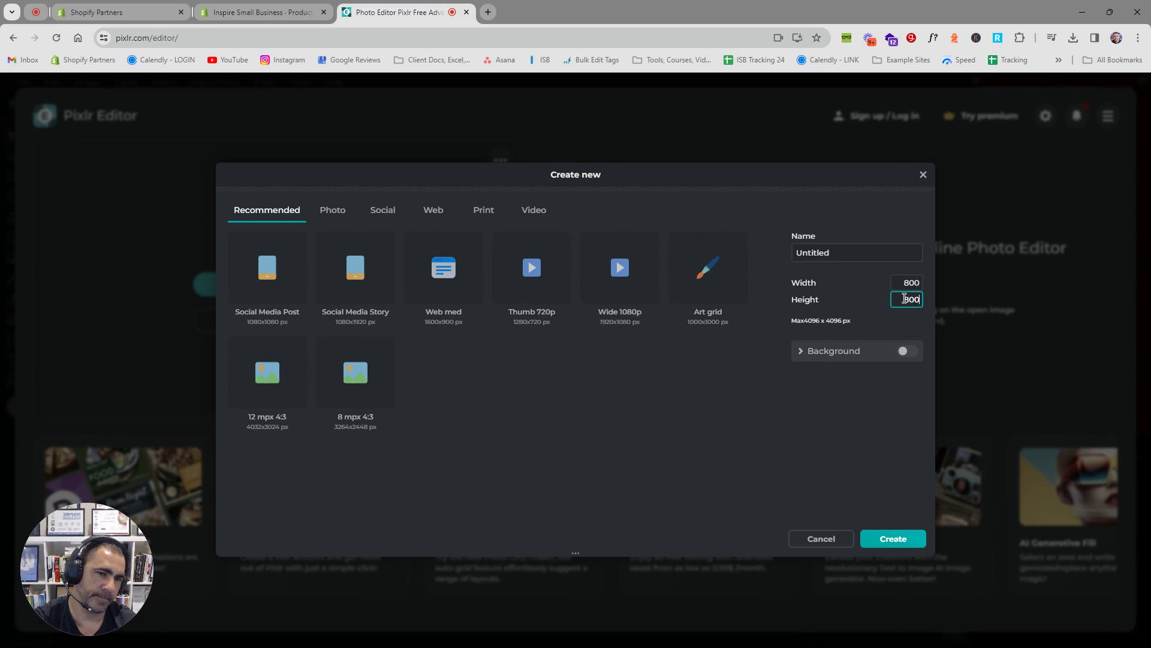
pyautogui.click(911, 539)
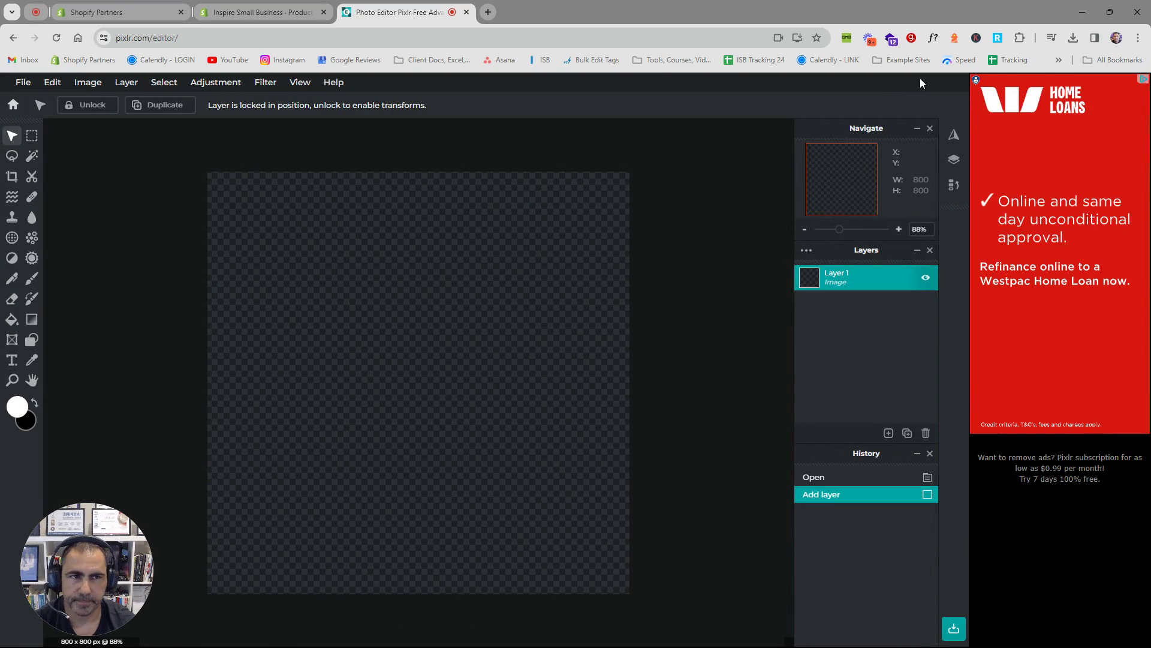
pyautogui.click(1110, 12)
pyautogui.moveTo(33, 60); pyautogui.dragTo(30, 90)
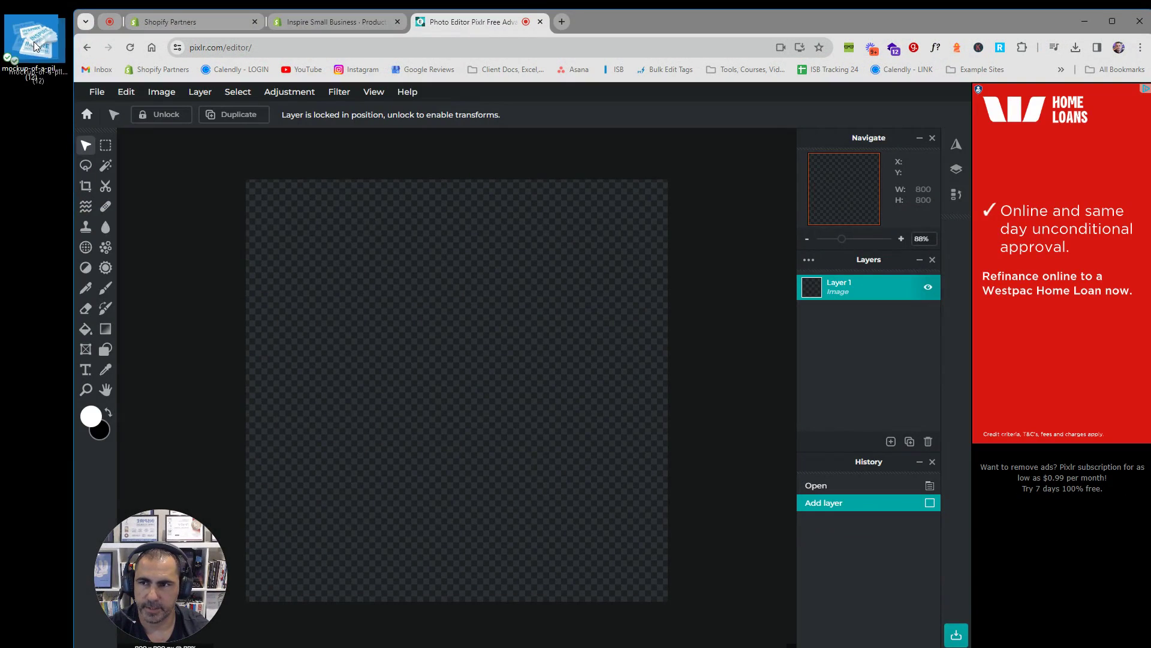
pyautogui.moveTo(891, 442)
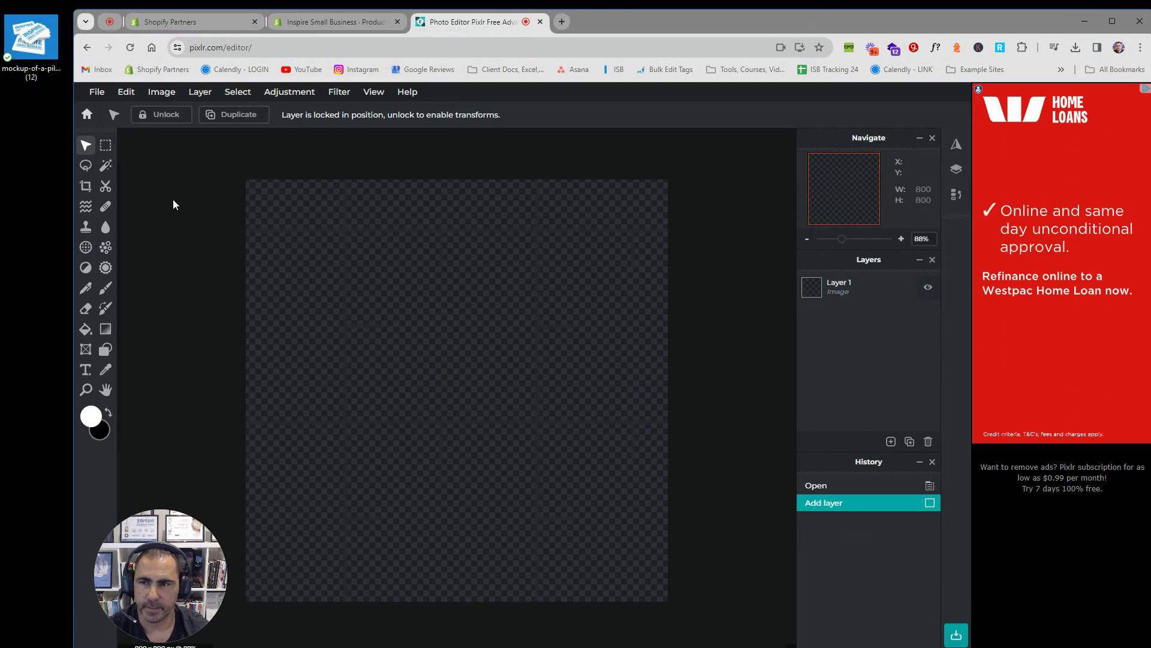
pyautogui.moveTo(31, 37); pyautogui.dragTo(446, 320)
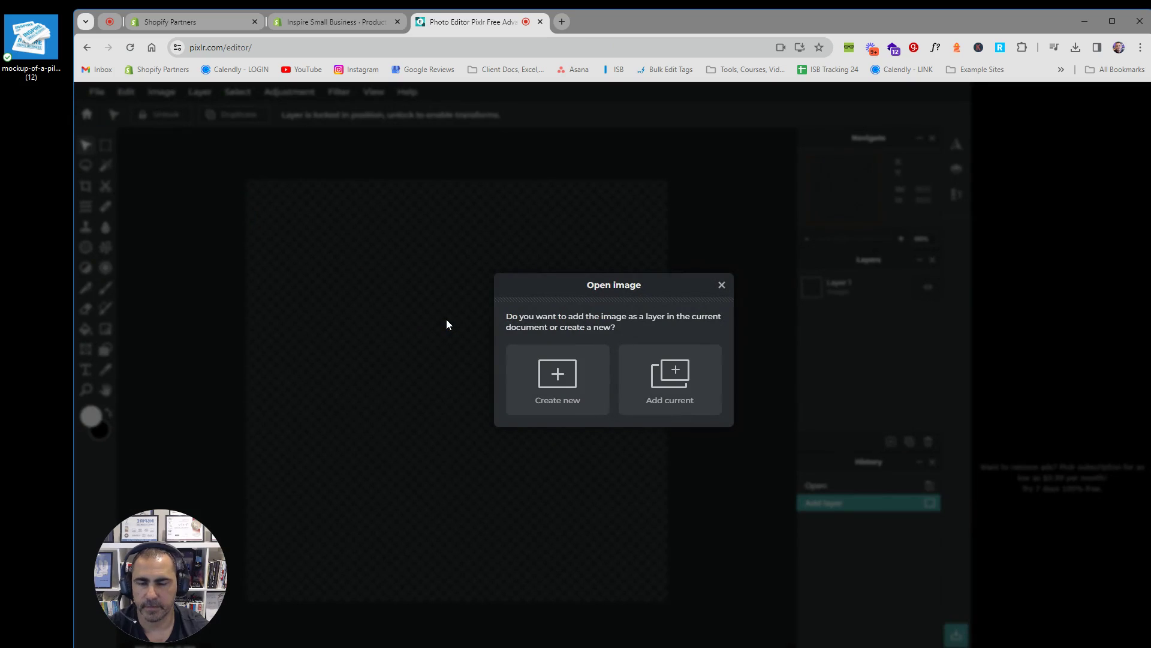
pyautogui.click(676, 379)
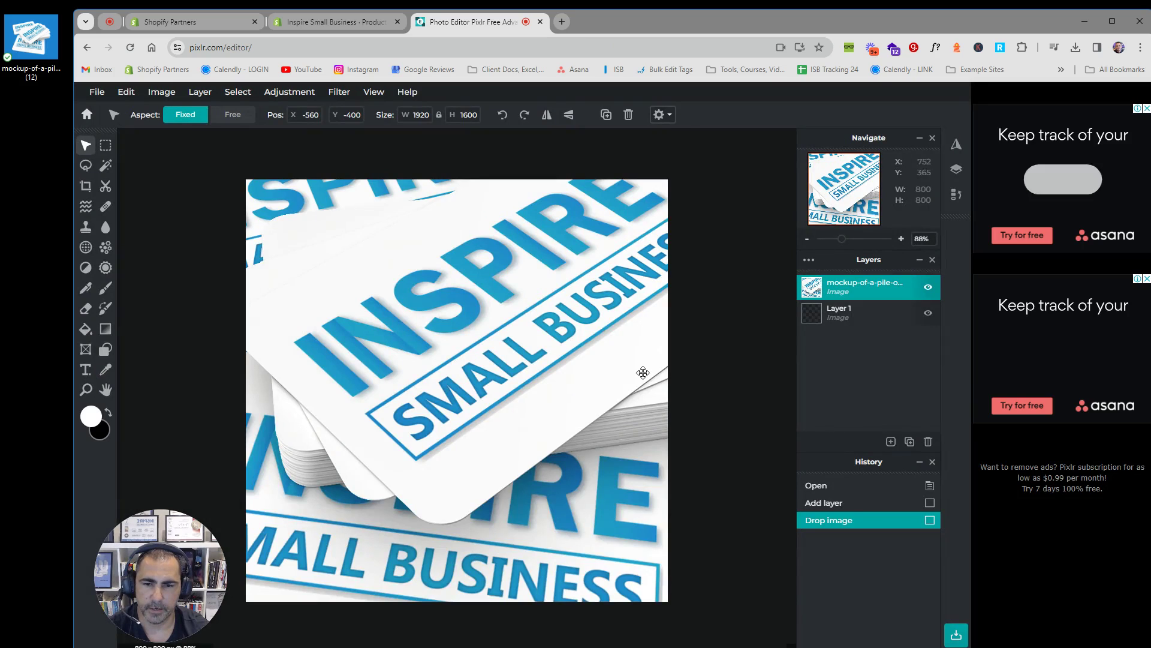
# - Scale the mockup to the canvas's full 800 width and centre it vertically
pyautogui.scroll(-4, 408, 323)
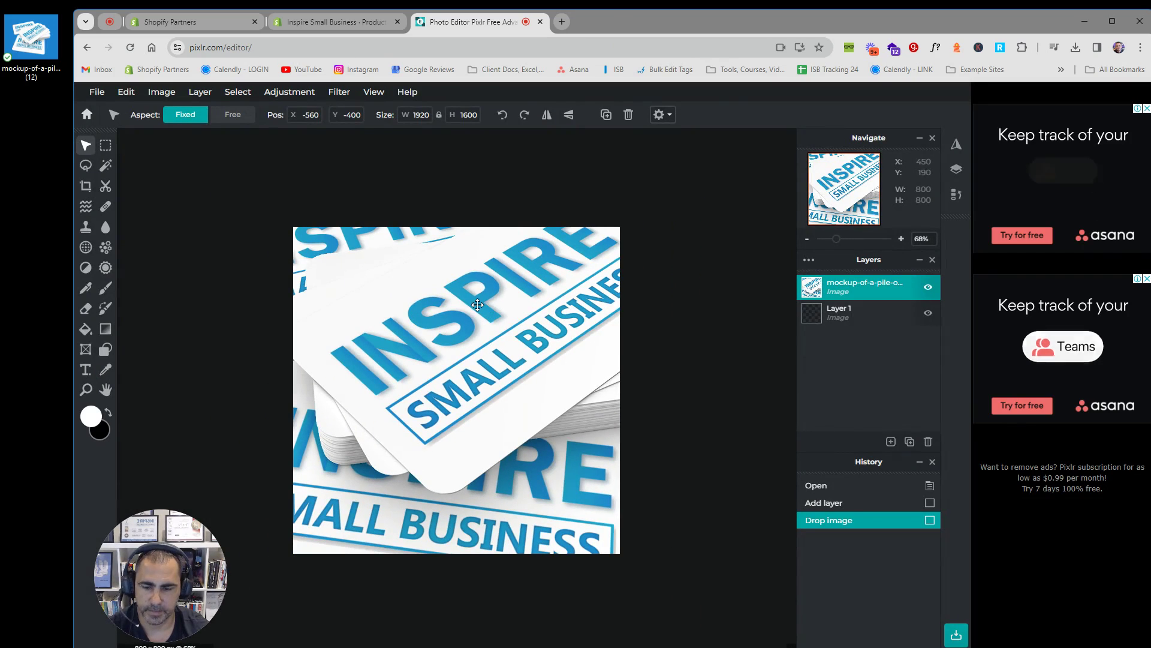
pyautogui.scroll(-2, 475, 298)
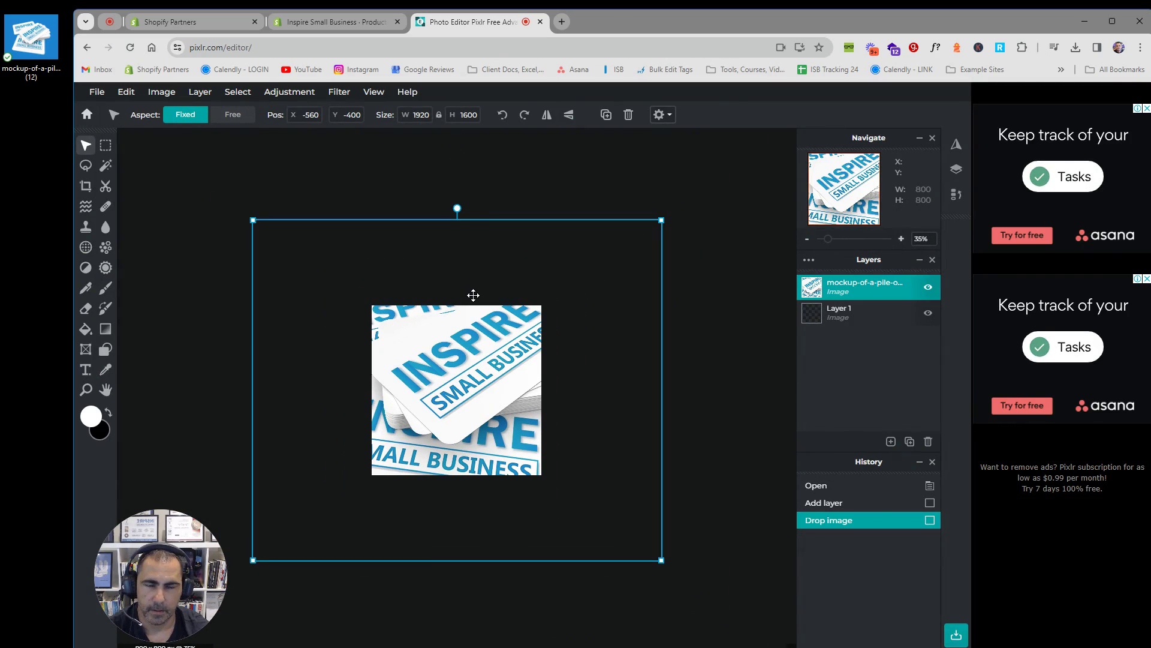
pyautogui.moveTo(347, 250); pyautogui.dragTo(376, 286)
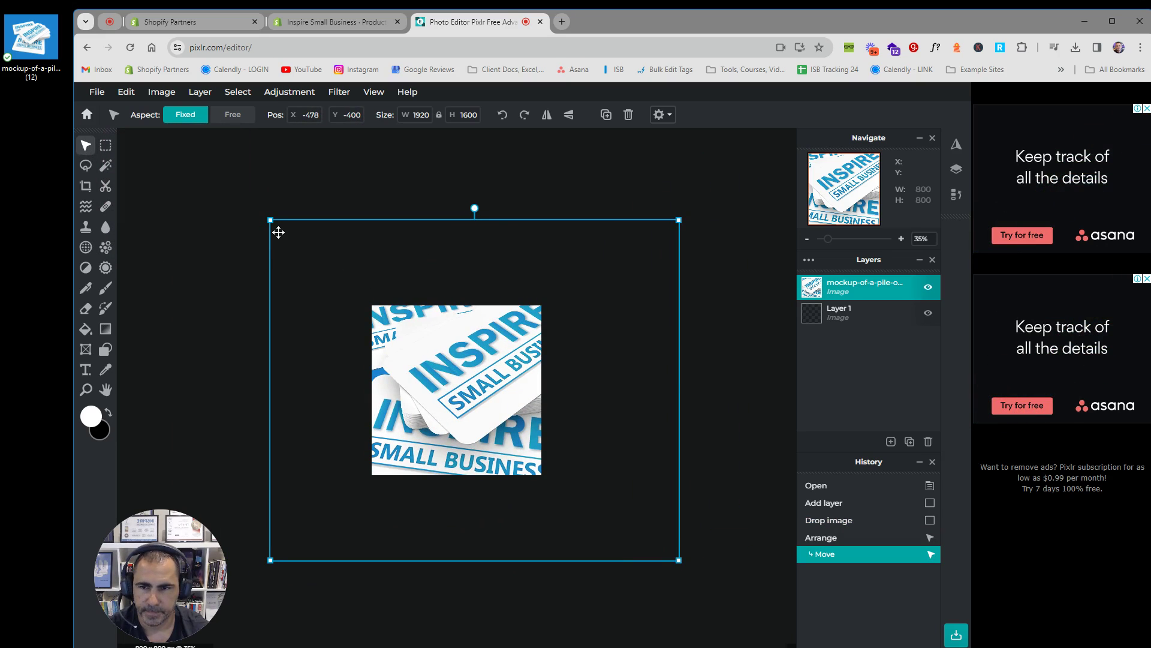
pyautogui.moveTo(270, 221); pyautogui.dragTo(470, 394)
pyautogui.scroll(5, 460, 413)
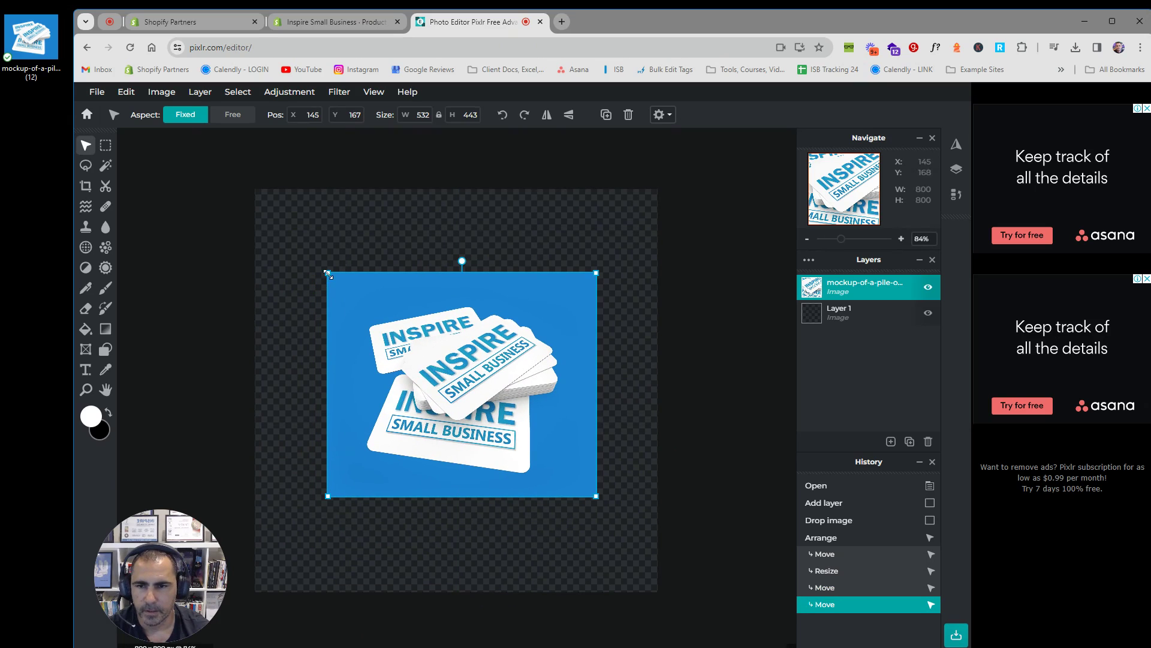
pyautogui.moveTo(328, 275); pyautogui.dragTo(255, 212)
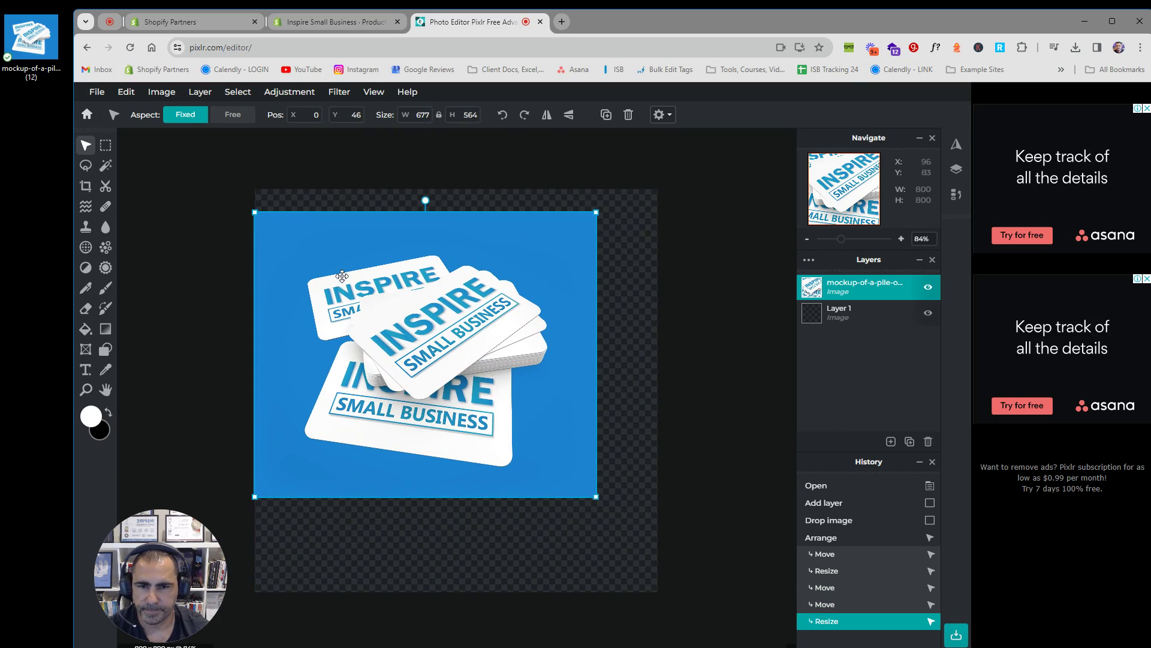
pyautogui.moveTo(596, 498); pyautogui.dragTo(658, 547)
pyautogui.moveTo(477, 338)
pyautogui.mouseDown()
pyautogui.moveTo(478, 355)
pyautogui.moveTo(483, 329)
pyautogui.mouseUp()
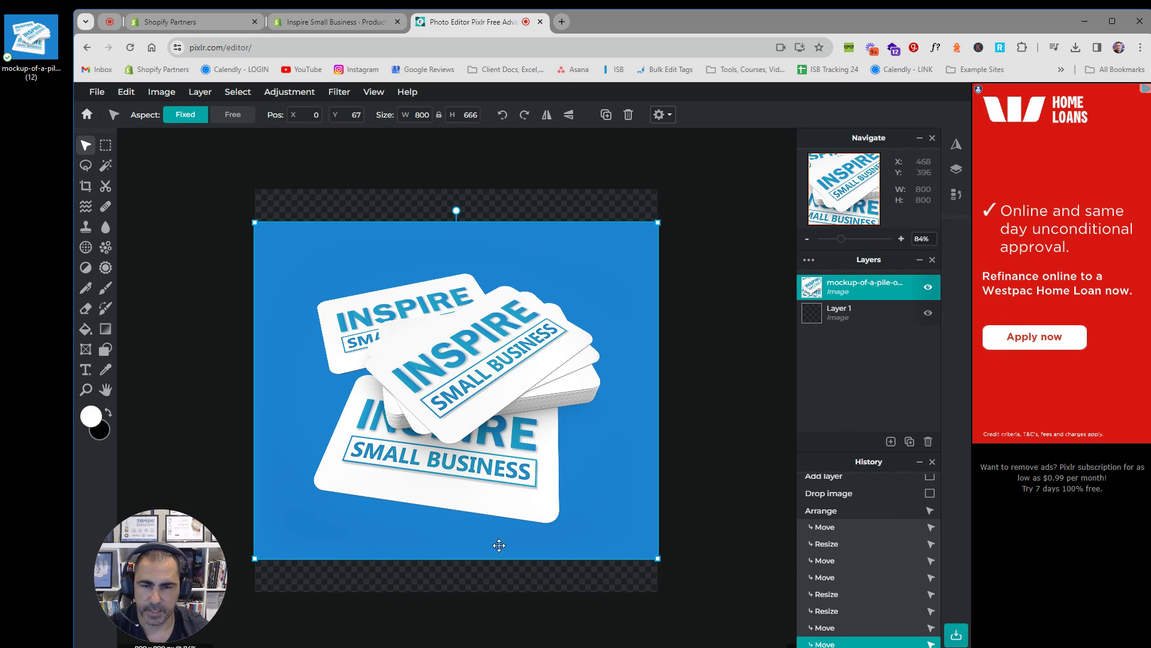
# - Fill the empty Layer 1 beneath the mockup with the blue sampled from the image
pyautogui.click(520, 202)
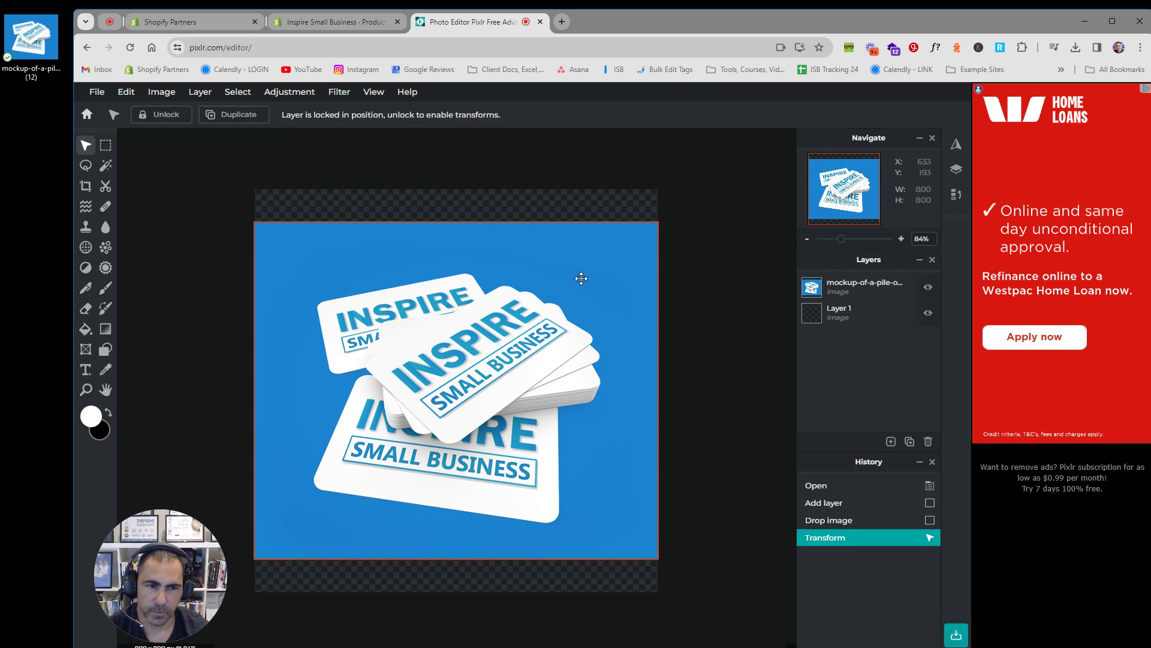
pyautogui.click(854, 312)
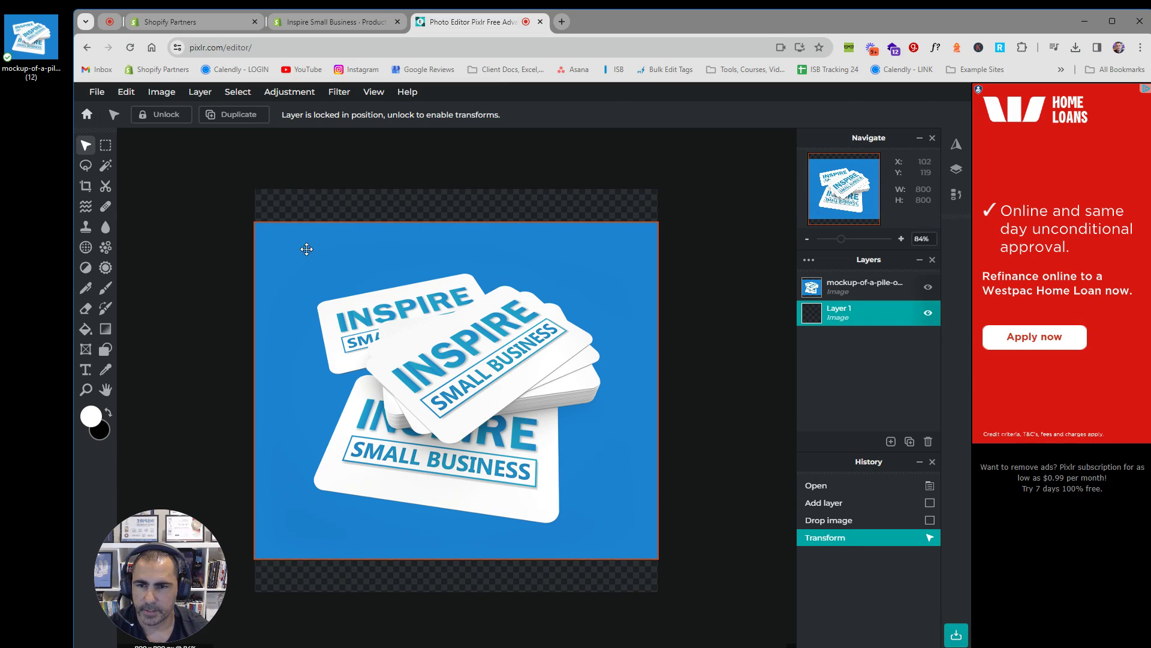
pyautogui.click(105, 371)
pyautogui.click(326, 244)
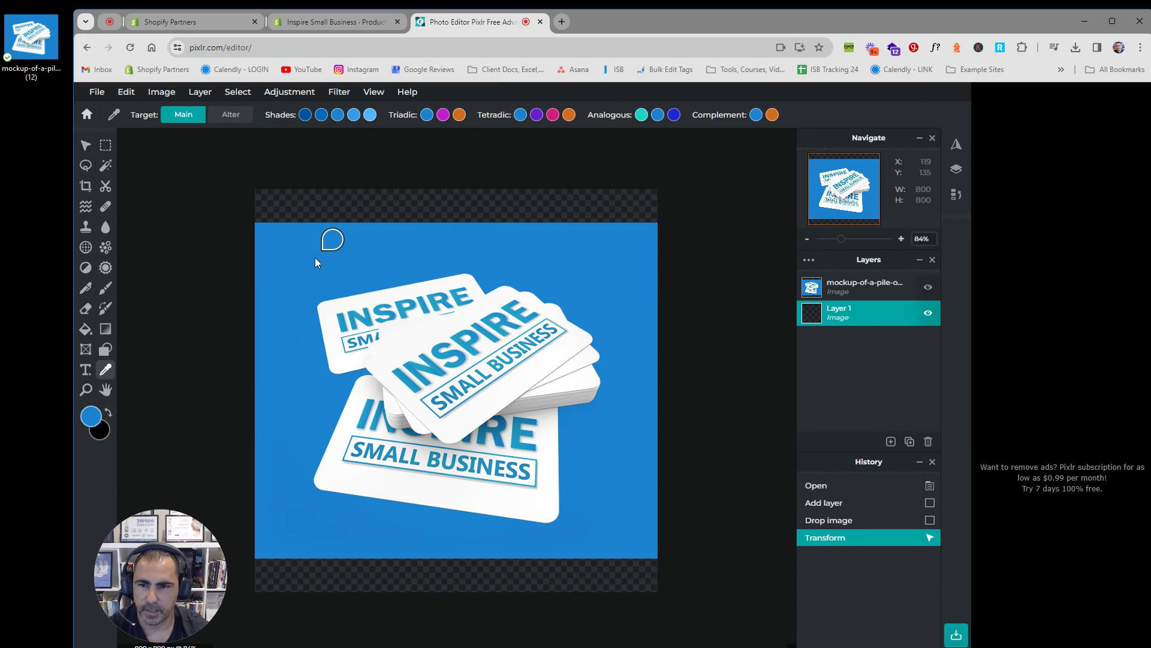
pyautogui.click(91, 416)
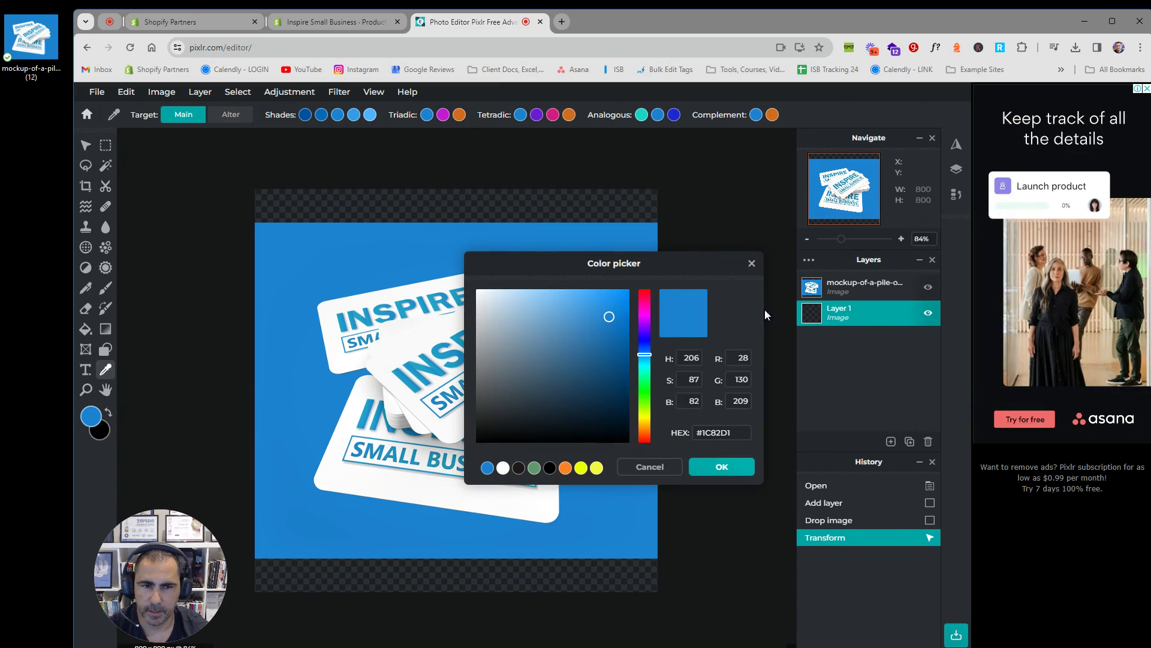
pyautogui.click(752, 263)
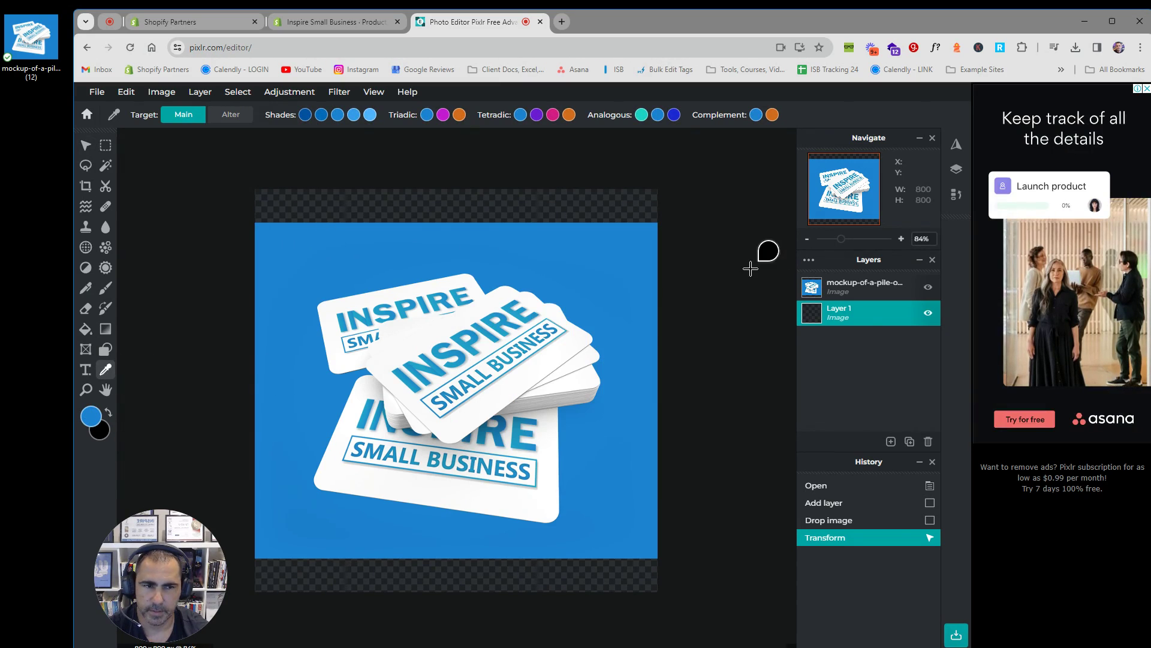
pyautogui.click(86, 329)
pyautogui.click(318, 198)
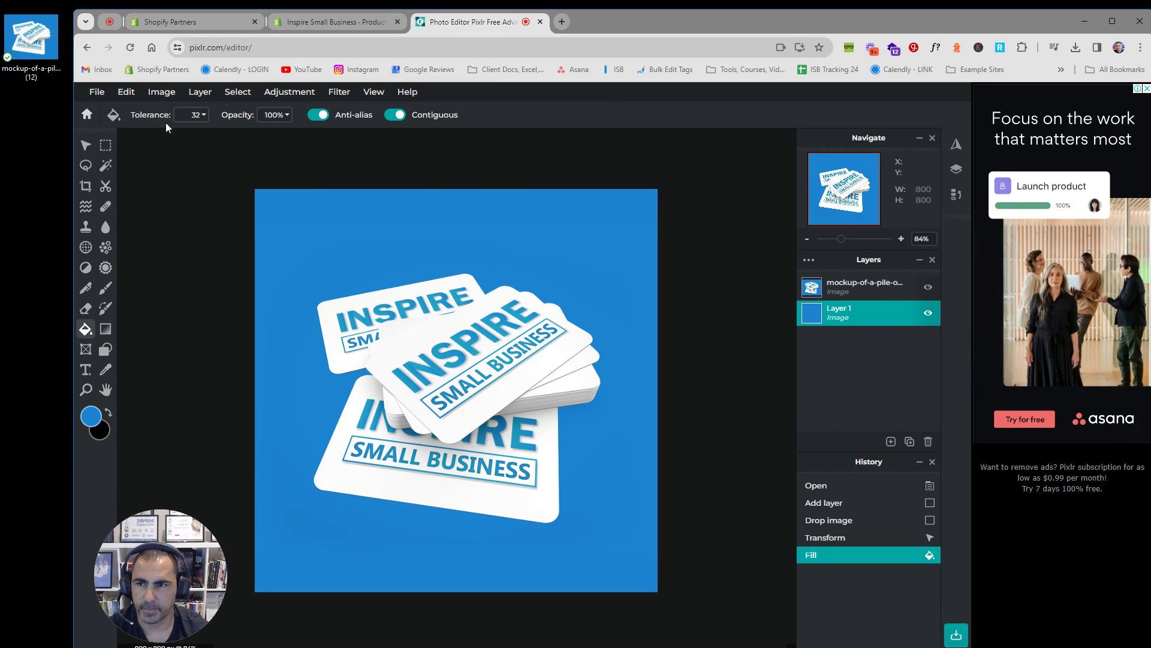
# - Choose PNG in the Save dialog, close it without saving, and hide the blue Layer 1
pyautogui.click(97, 92)
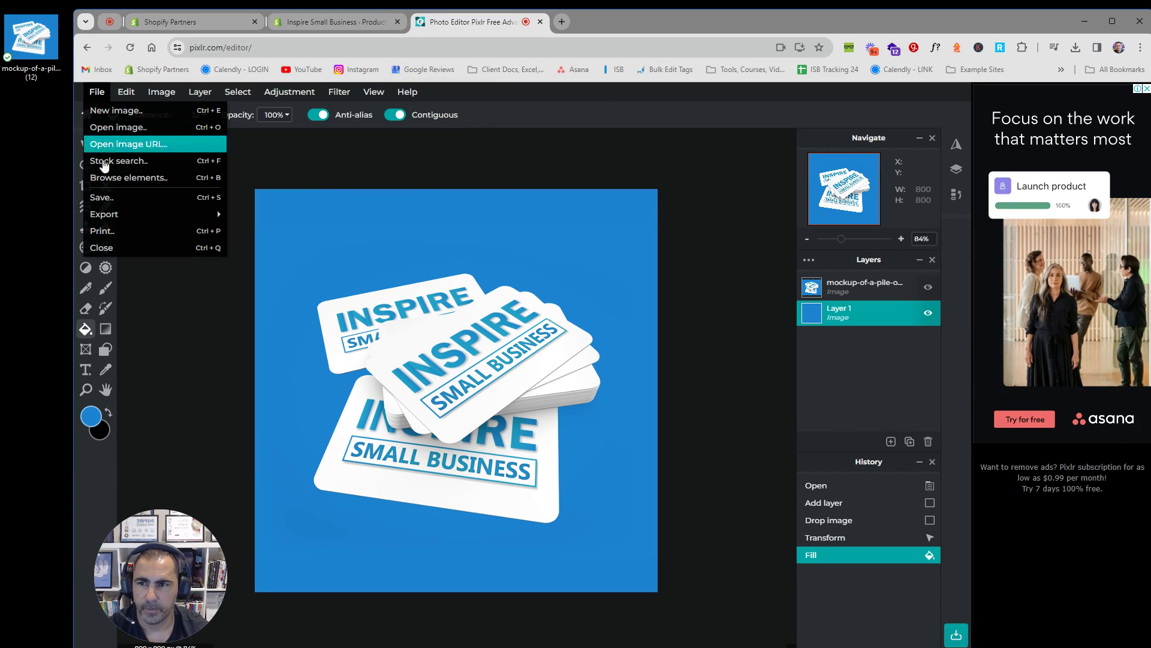
pyautogui.click(106, 203)
pyautogui.click(659, 405)
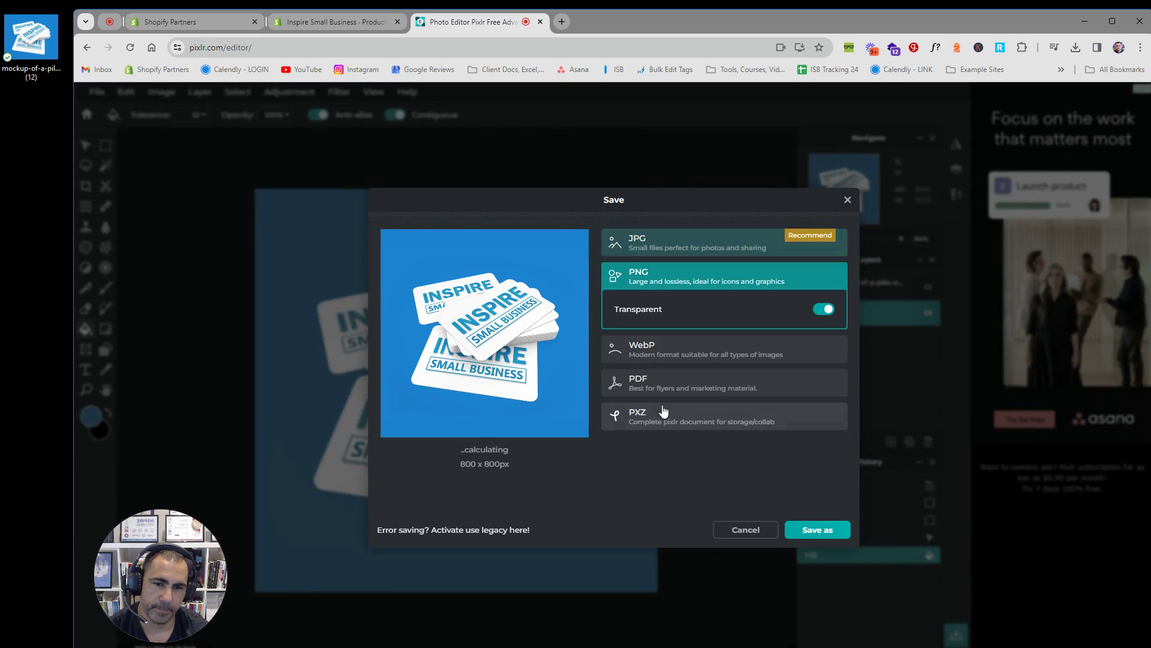
pyautogui.click(848, 200)
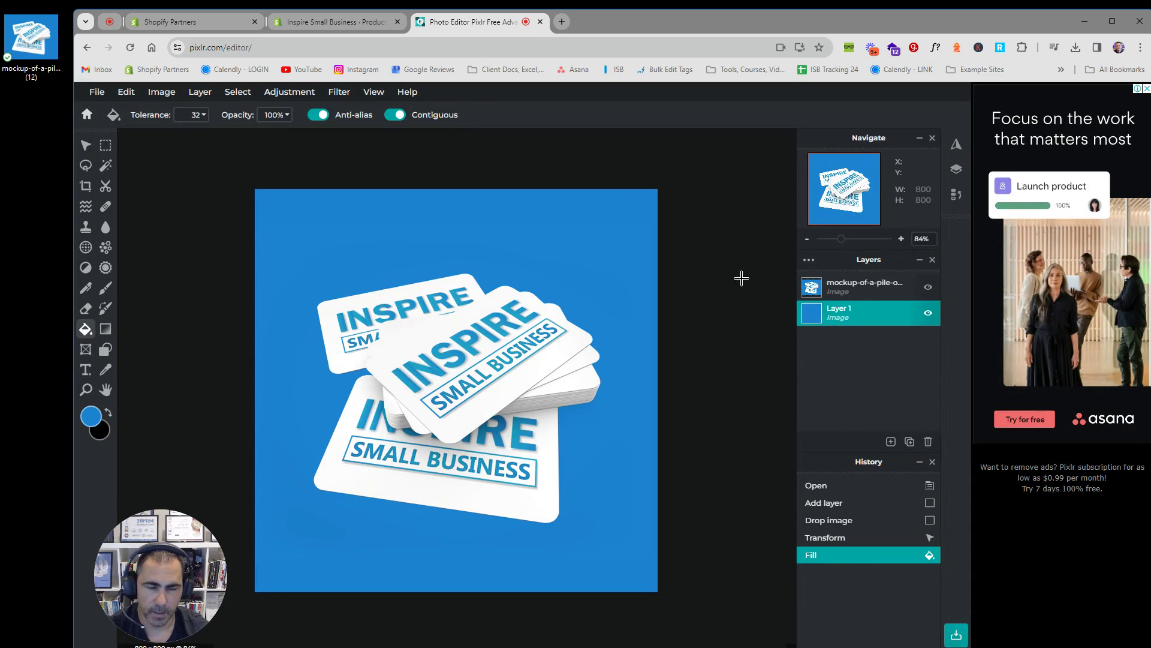
pyautogui.click(927, 312)
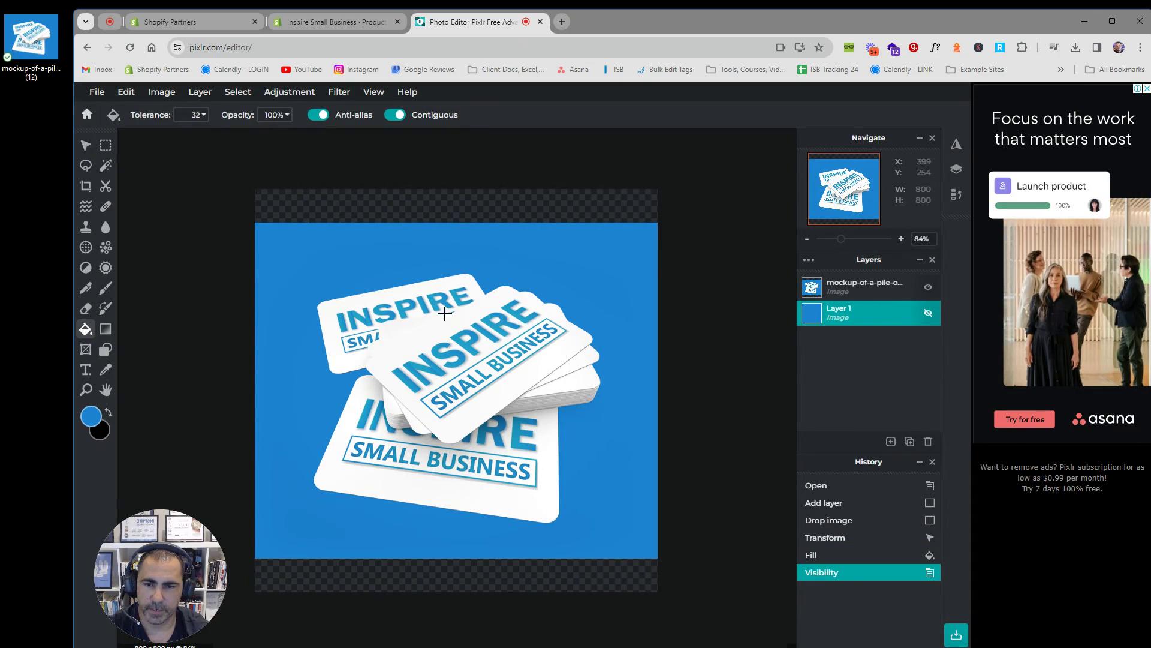
# - Move the mockup to the top, enlarge it to 958×798 and centre it horizontally
pyautogui.click(85, 145)
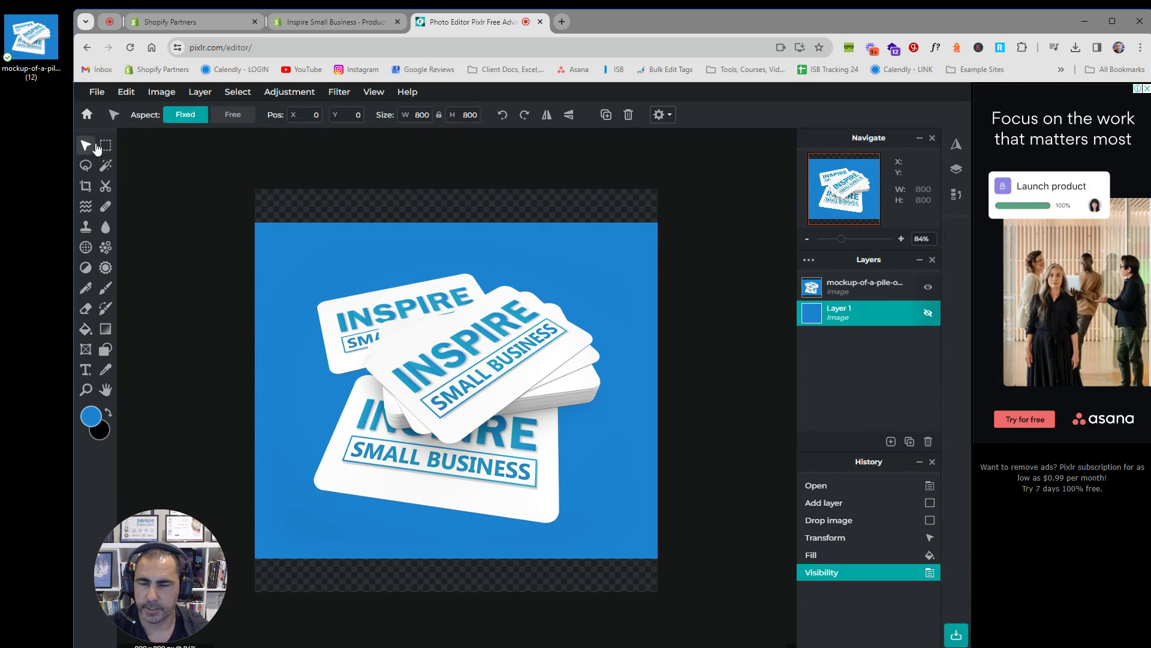
pyautogui.click(407, 320)
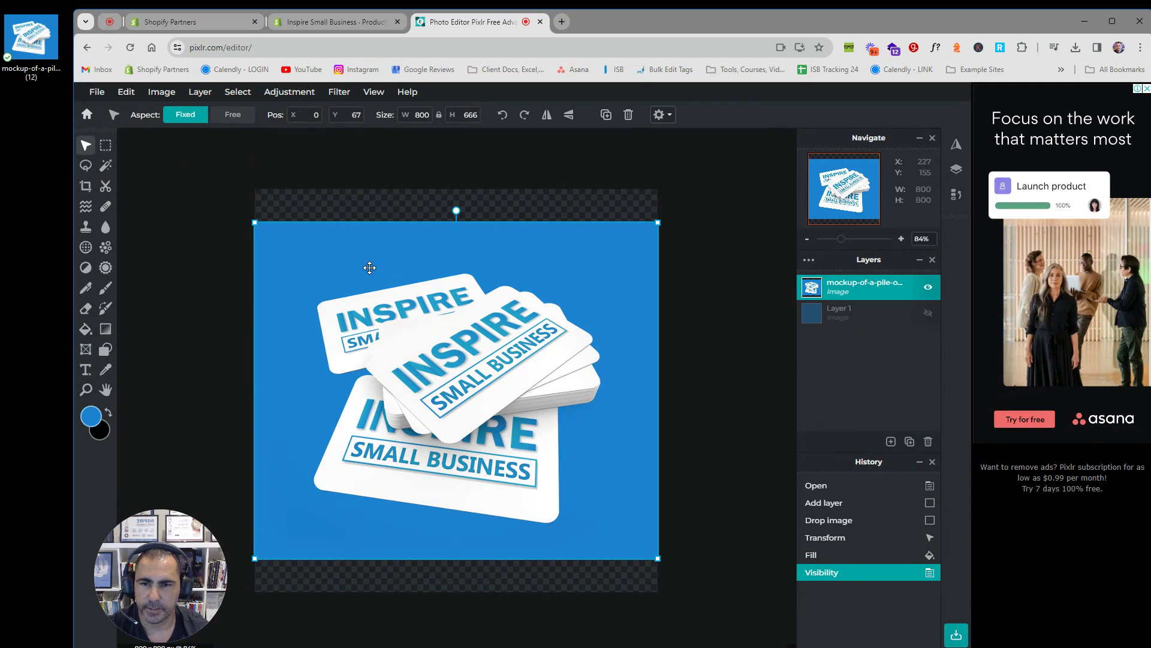
pyautogui.moveTo(286, 245); pyautogui.dragTo(286, 213)
pyautogui.scroll(-2, 778, 477)
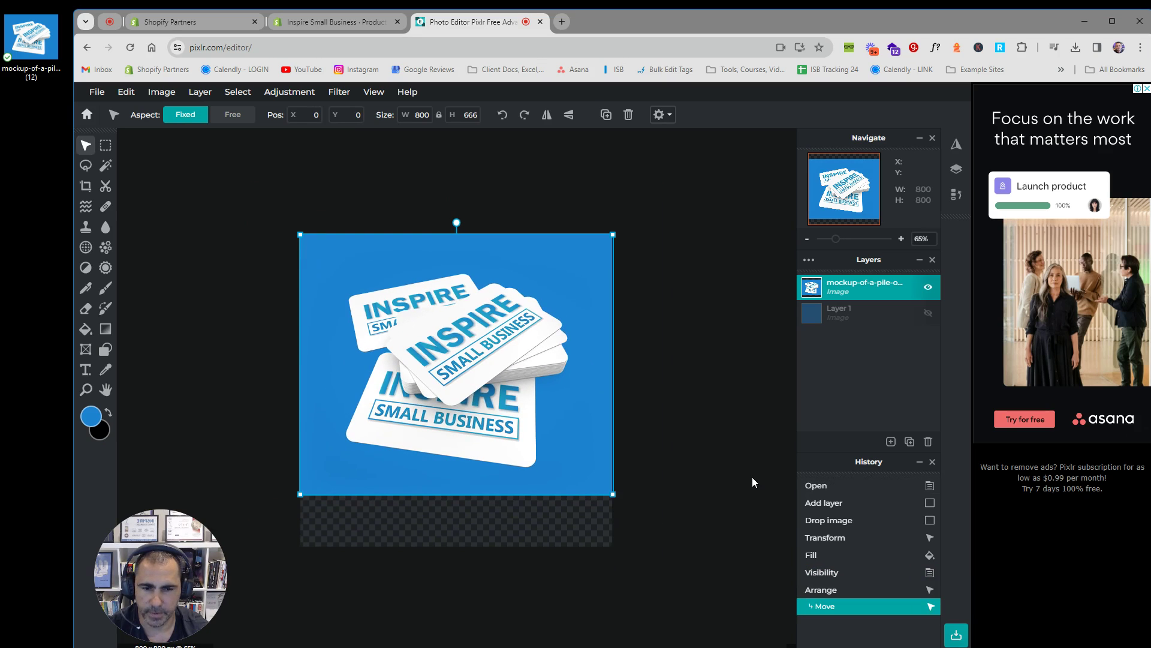
pyautogui.moveTo(615, 496); pyautogui.dragTo(675, 542)
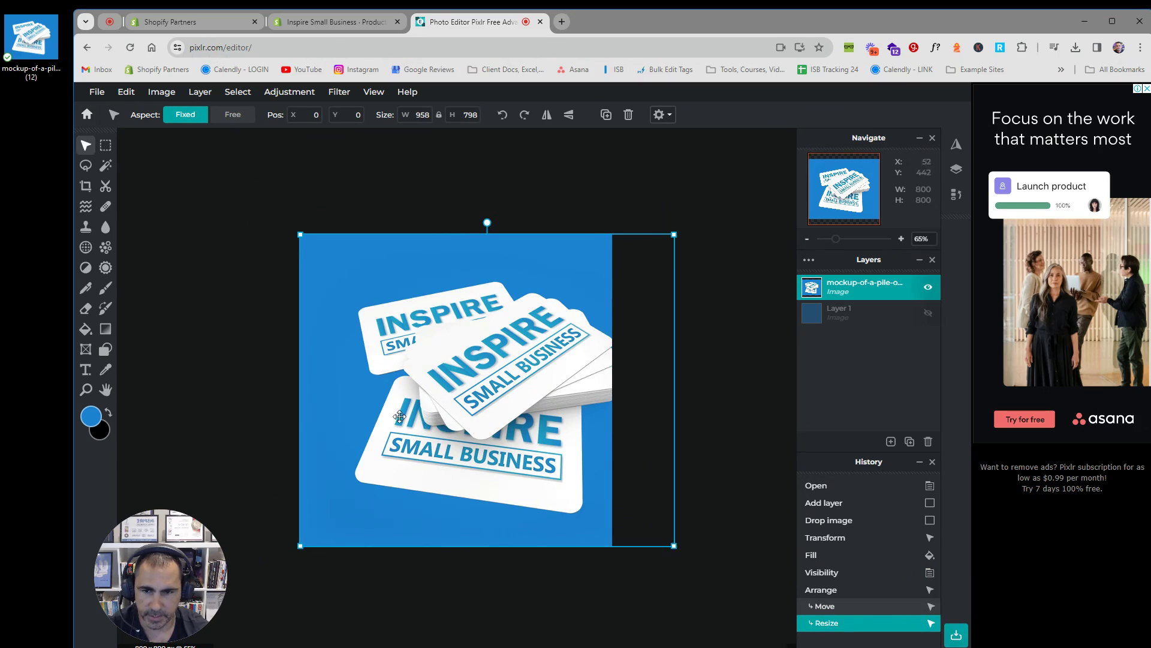
pyautogui.moveTo(503, 358); pyautogui.dragTo(475, 359)
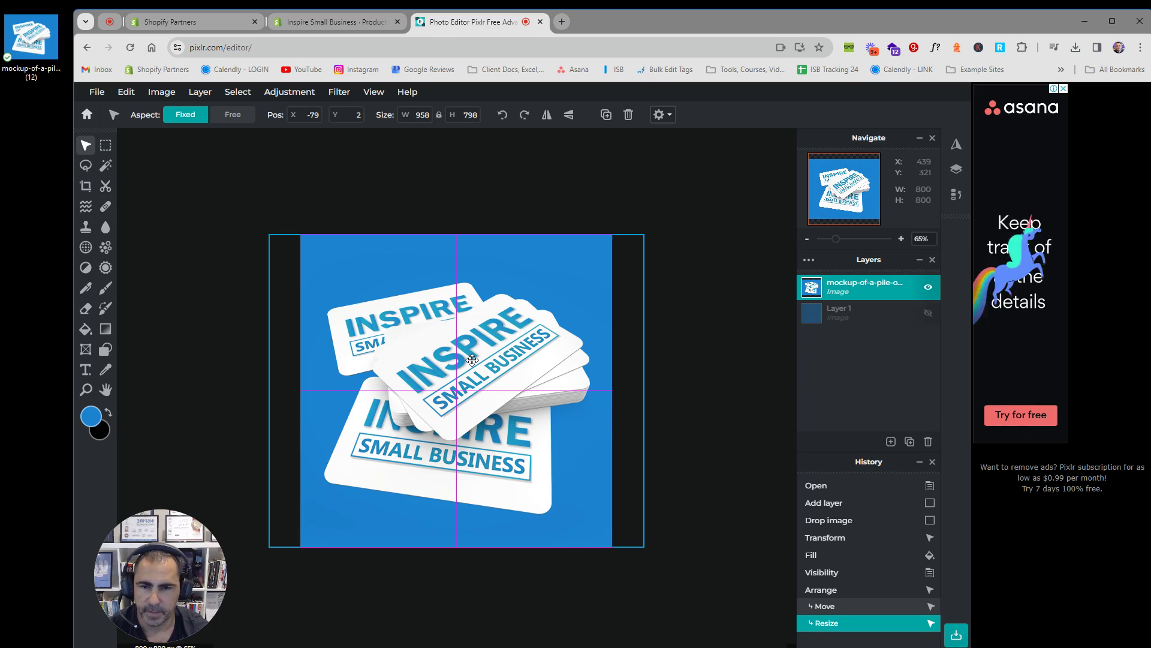
pyautogui.click(546, 193)
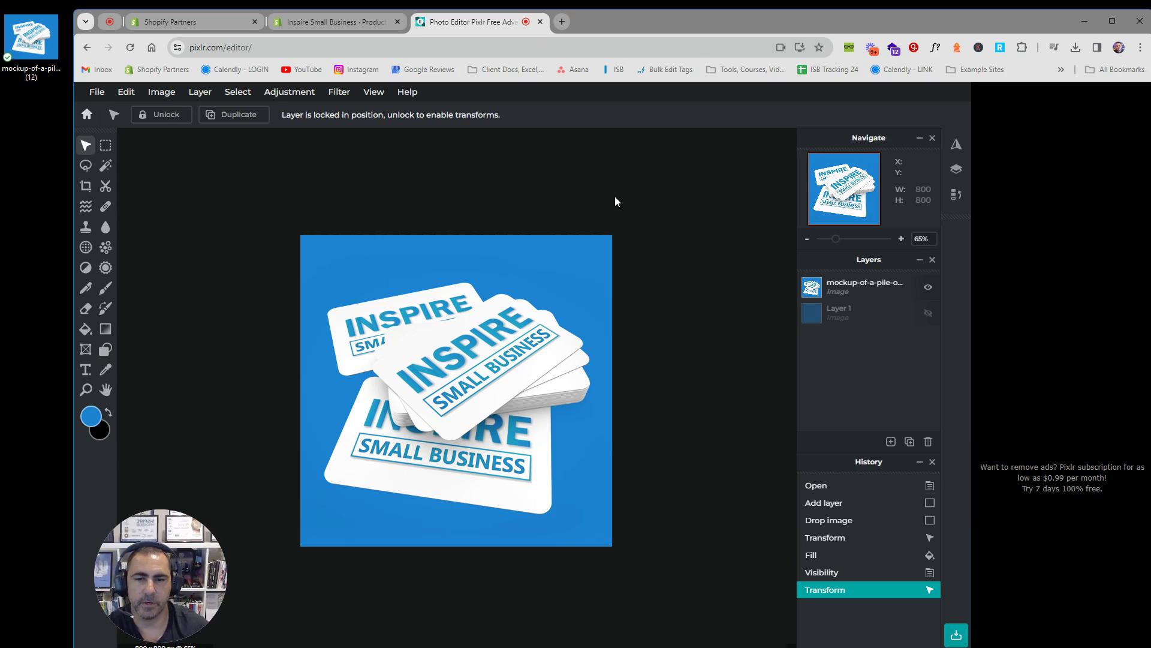
pyautogui.click(927, 314)
pyautogui.click(927, 314)
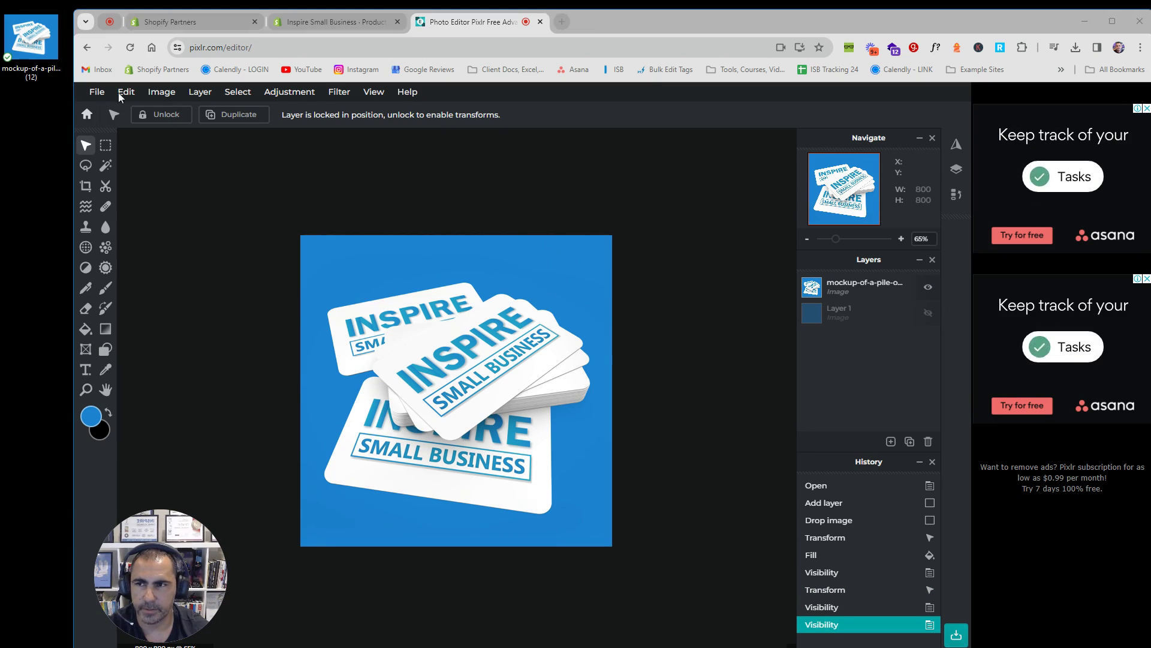
# - Add the mockup file as a new layer, shrunk into the top-right corner of the square
pyautogui.moveTo(31, 37); pyautogui.dragTo(578, 268)
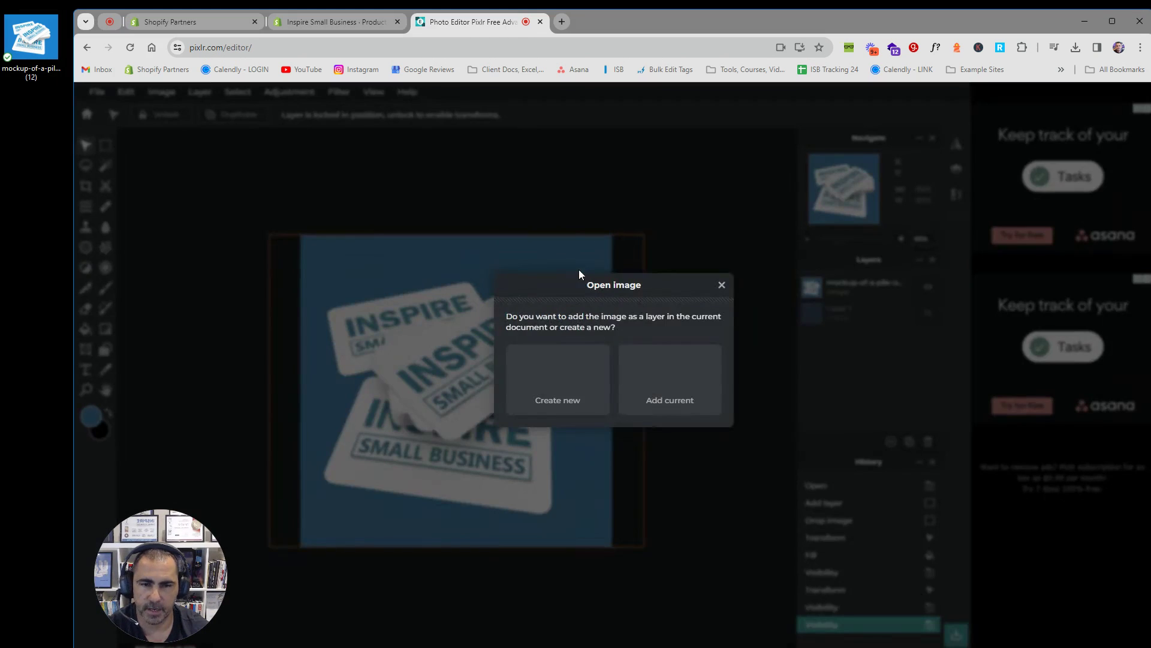
pyautogui.click(680, 384)
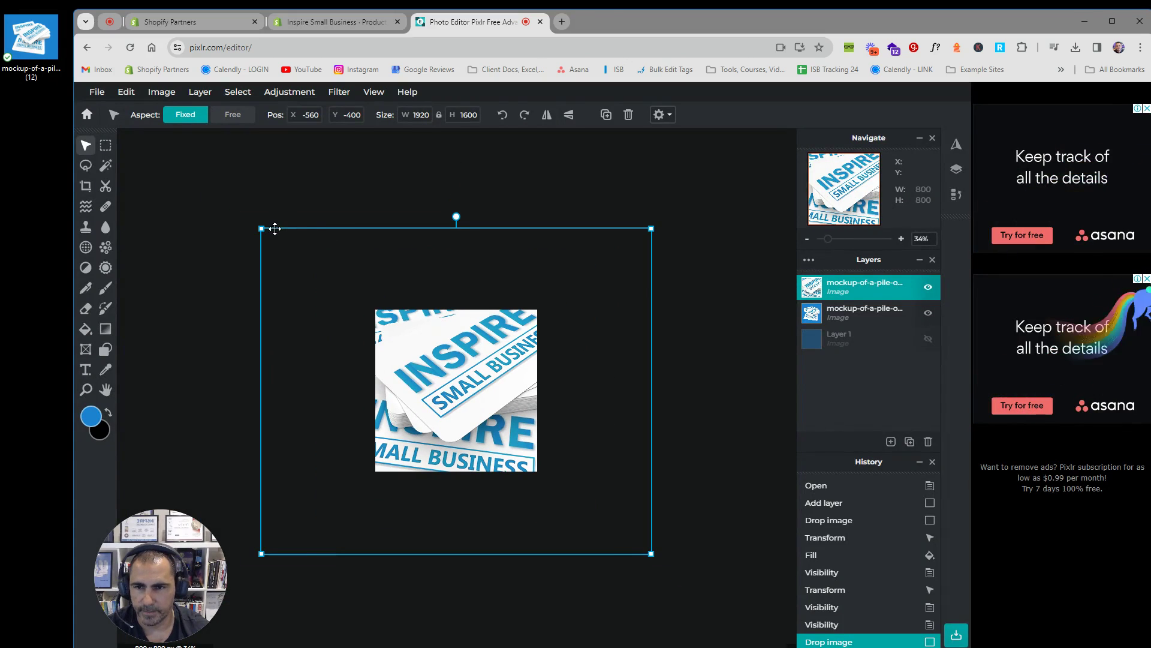
pyautogui.moveTo(261, 229); pyautogui.dragTo(514, 327)
pyautogui.scroll(5, 650, 372)
pyautogui.scroll(-3, 645, 330)
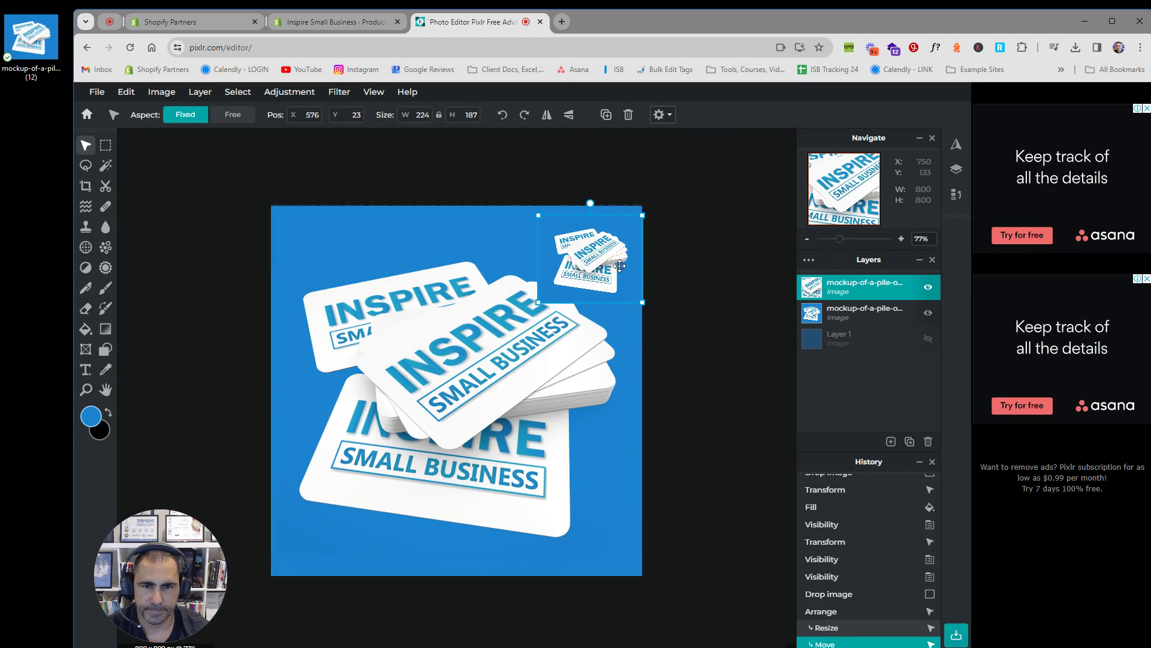
pyautogui.moveTo(619, 266); pyautogui.dragTo(618, 256)
pyautogui.moveTo(539, 290); pyautogui.dragTo(557, 276)
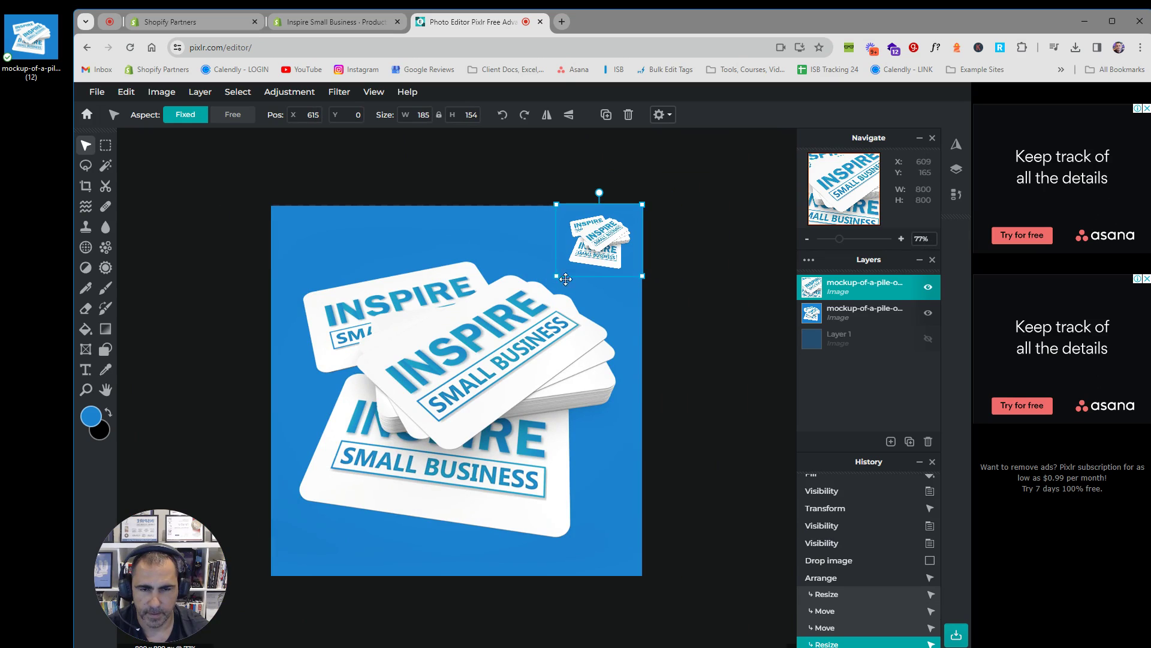
pyautogui.click(669, 157)
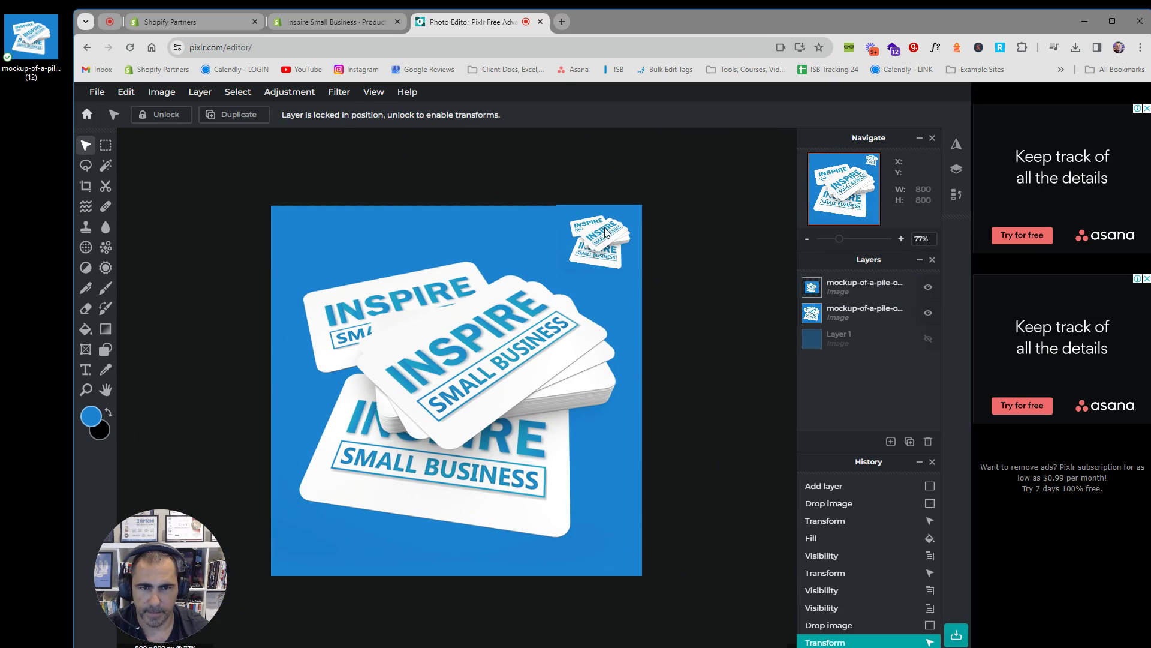
# - Nudge the large mockup flush with the top edge, then bring up File > Save
pyautogui.click(400, 232)
pyautogui.press('Up')
pyautogui.press('Up')
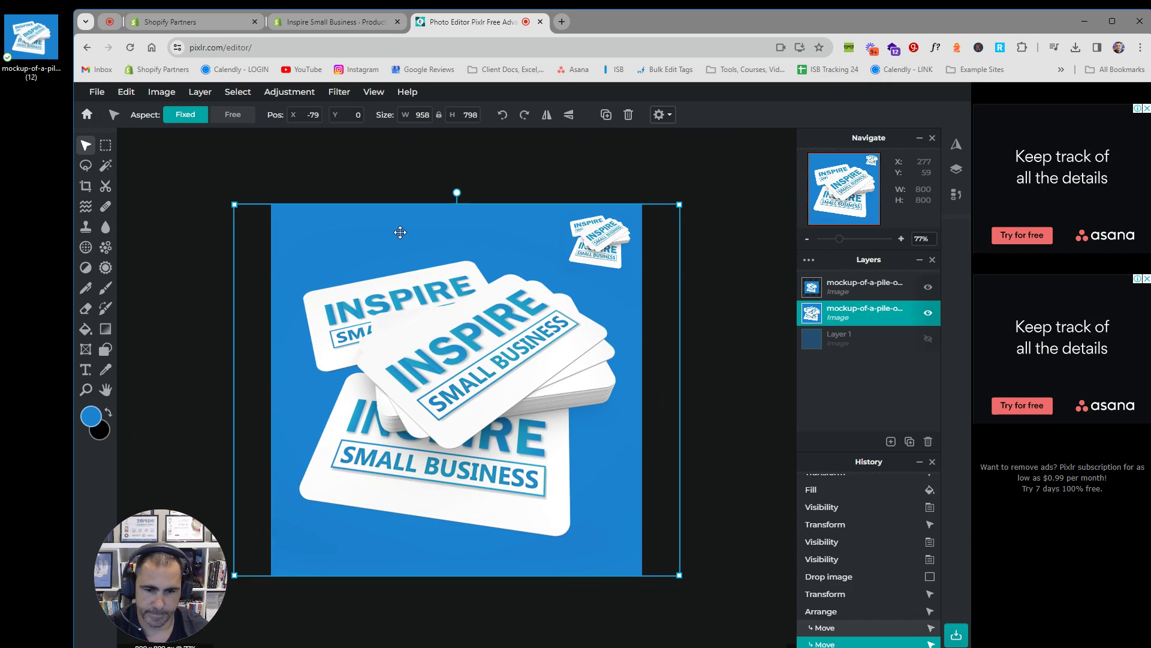
pyautogui.click(501, 186)
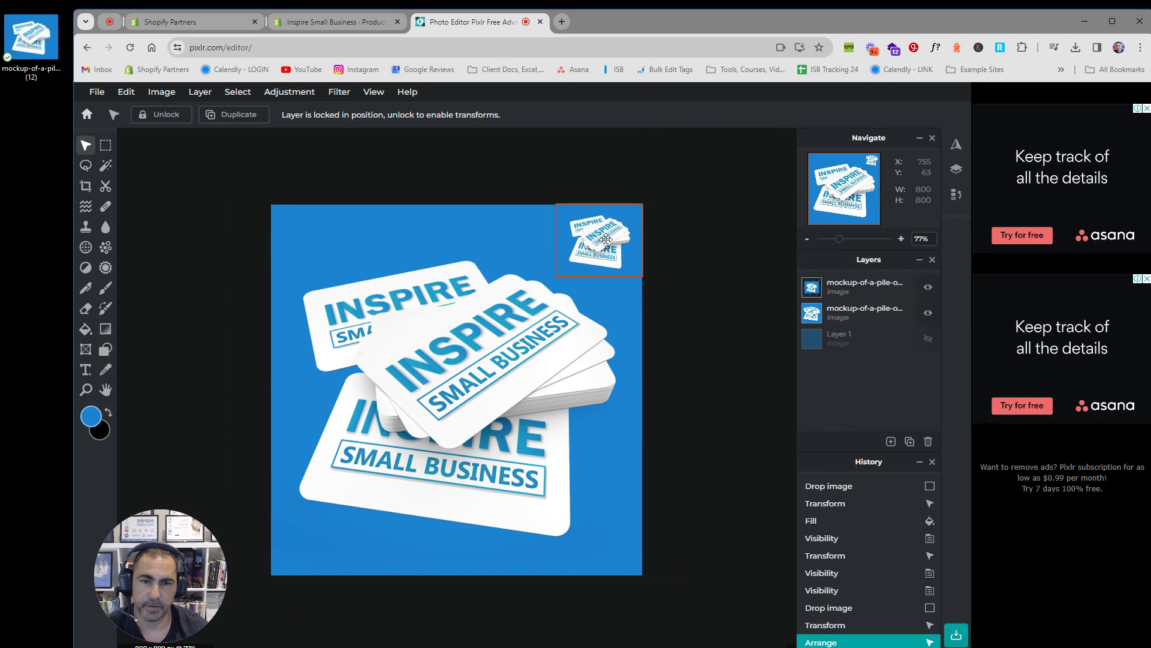
pyautogui.click(928, 286)
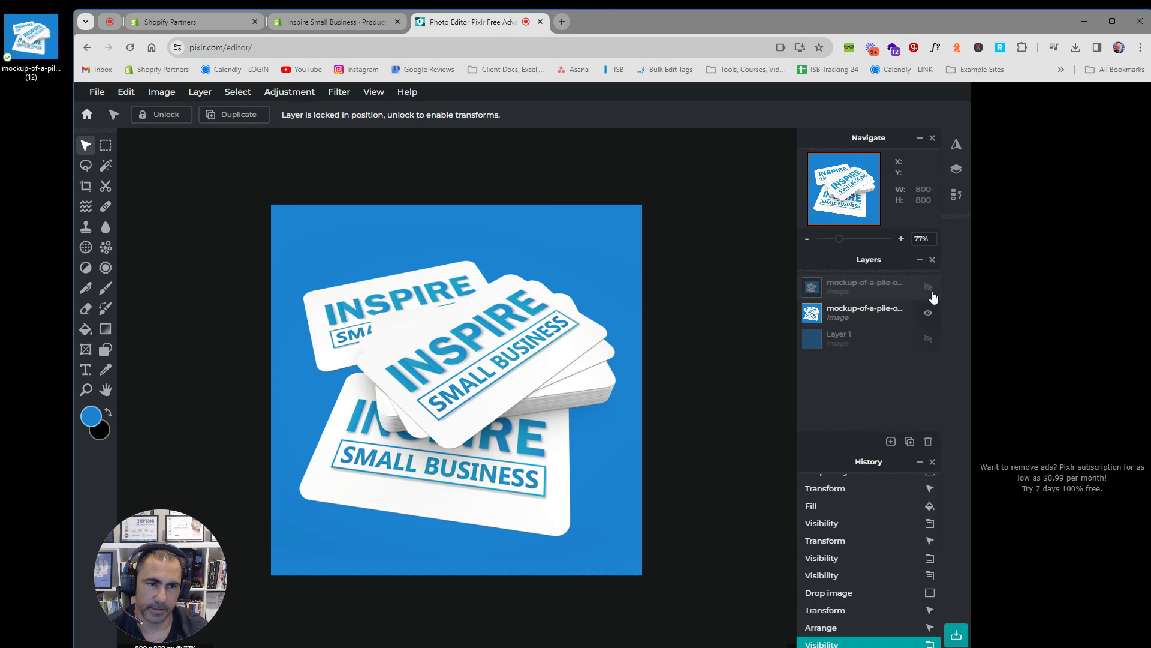
pyautogui.click(929, 288)
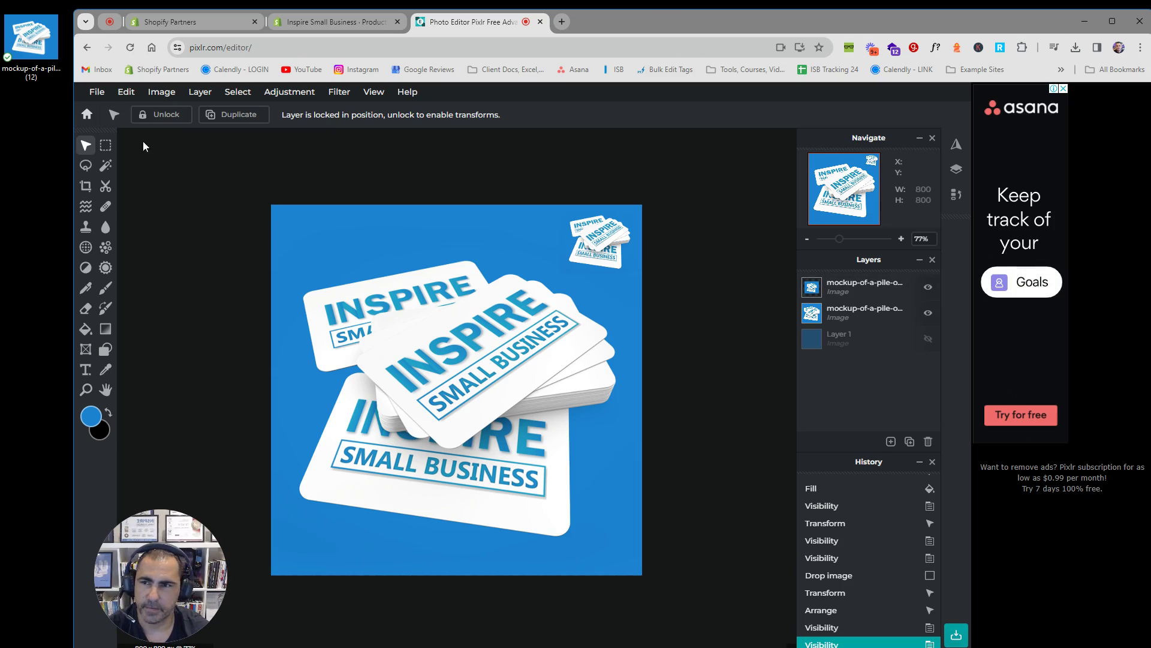
pyautogui.click(93, 92)
pyautogui.click(99, 197)
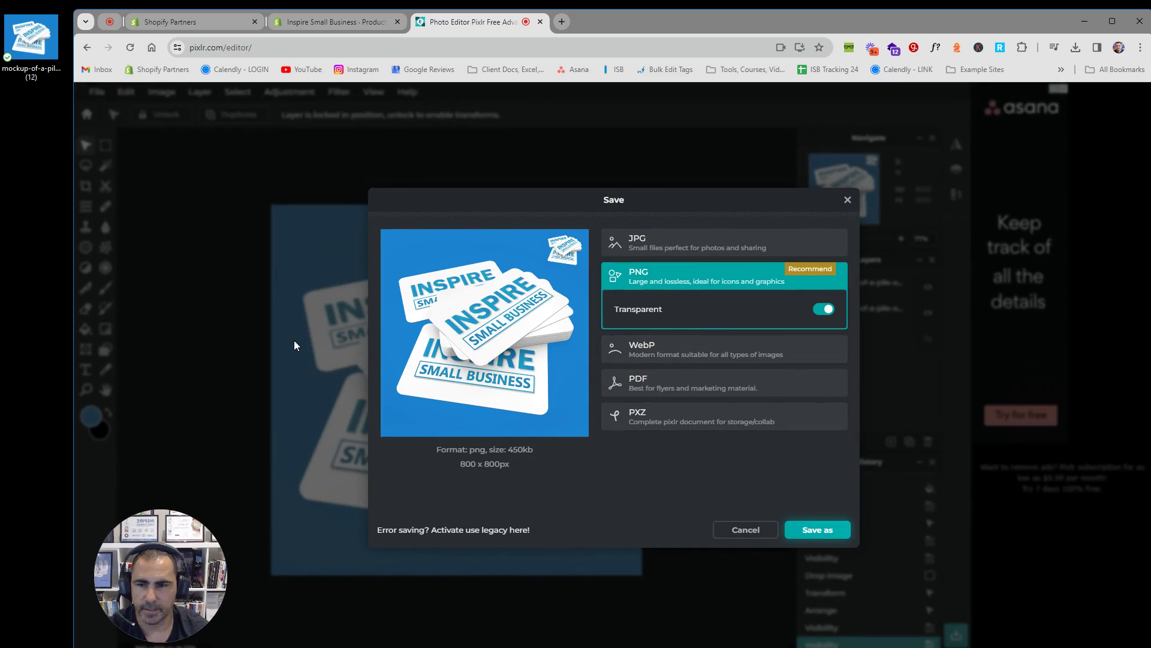
# - Save the image as PNG 'Gift Example' on the Desktop and dismiss the save popups
pyautogui.write('Gift Example')
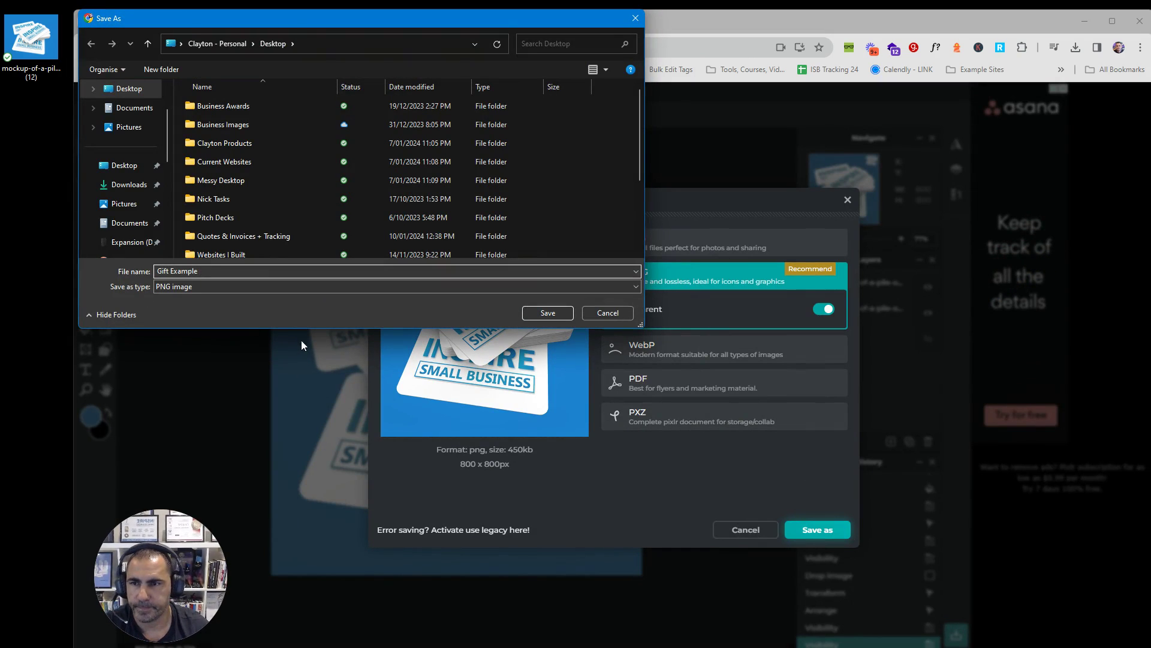
pyautogui.click(123, 166)
pyautogui.click(547, 313)
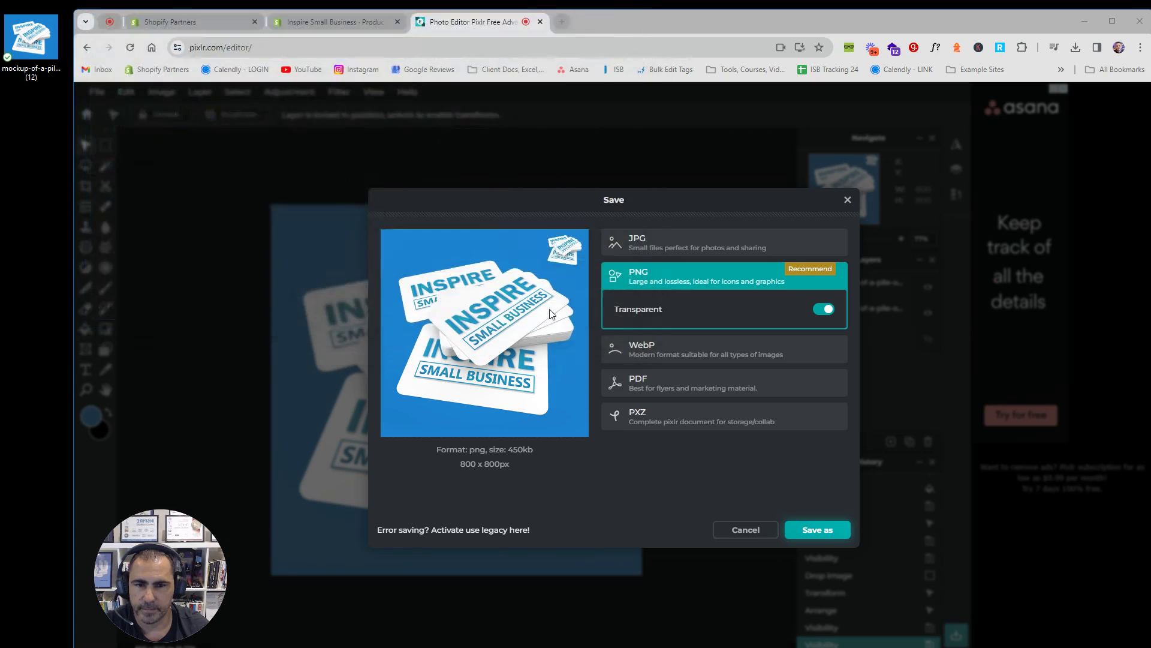
pyautogui.click(848, 200)
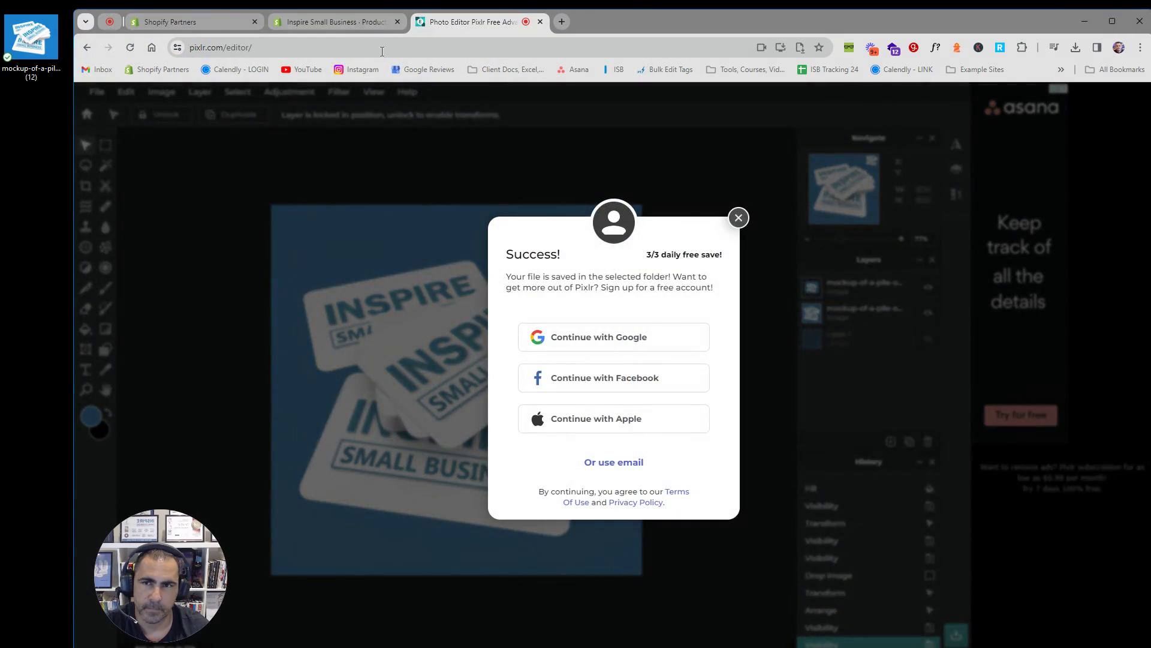
pyautogui.click(738, 218)
# - Upload Gift Example to the Gift Card media as the main image, then go to Online Store > Themes
pyautogui.click(350, 20)
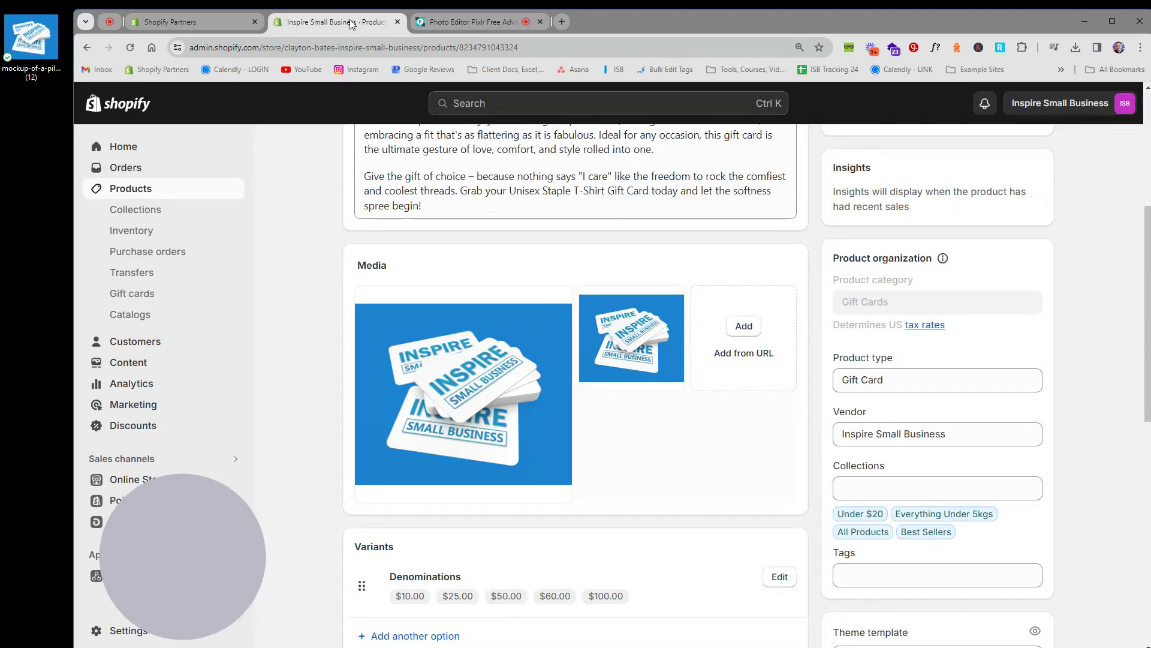
pyautogui.click(1113, 21)
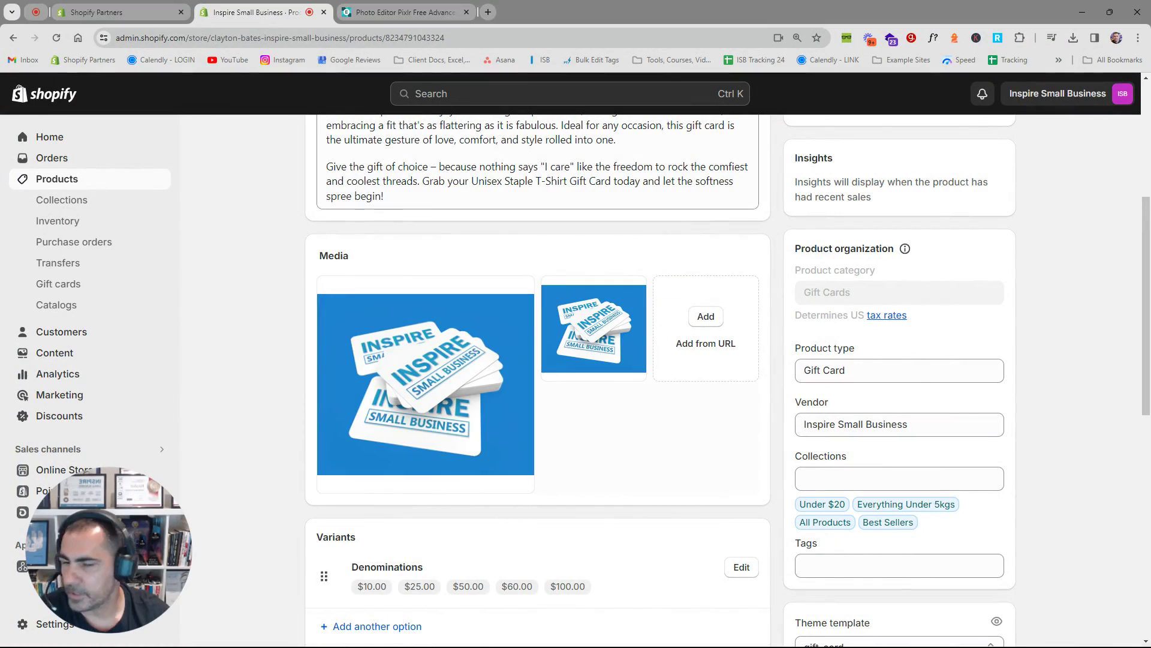
pyautogui.moveTo(0, 300); pyautogui.dragTo(425, 321)
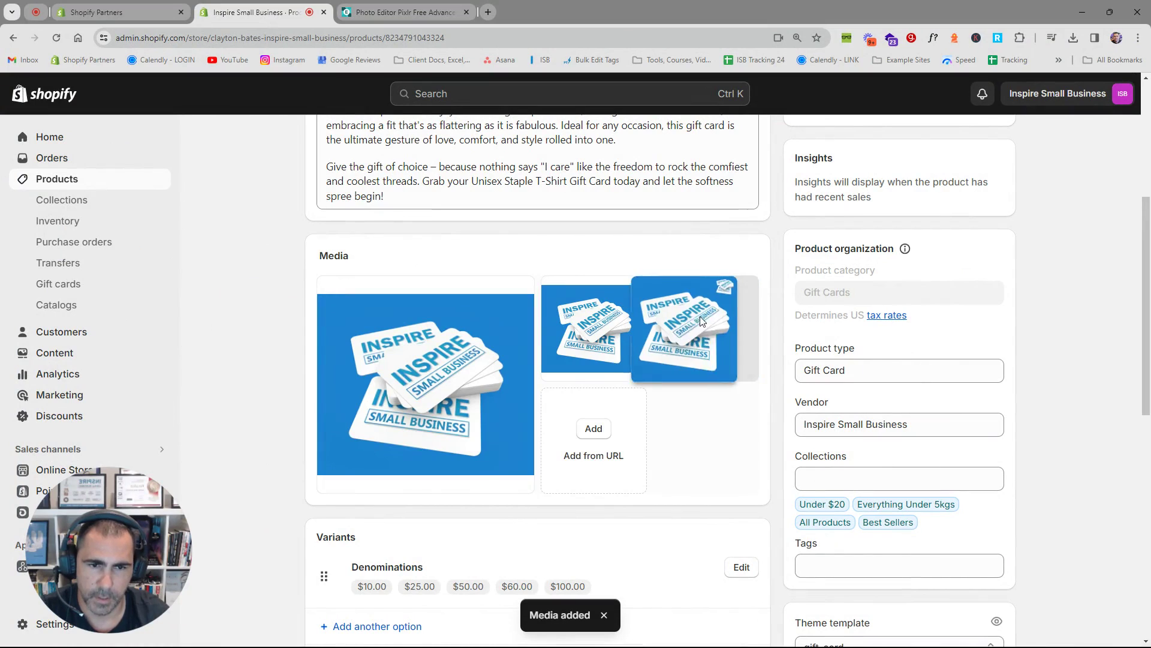
pyautogui.moveTo(469, 354); pyautogui.dragTo(336, 452)
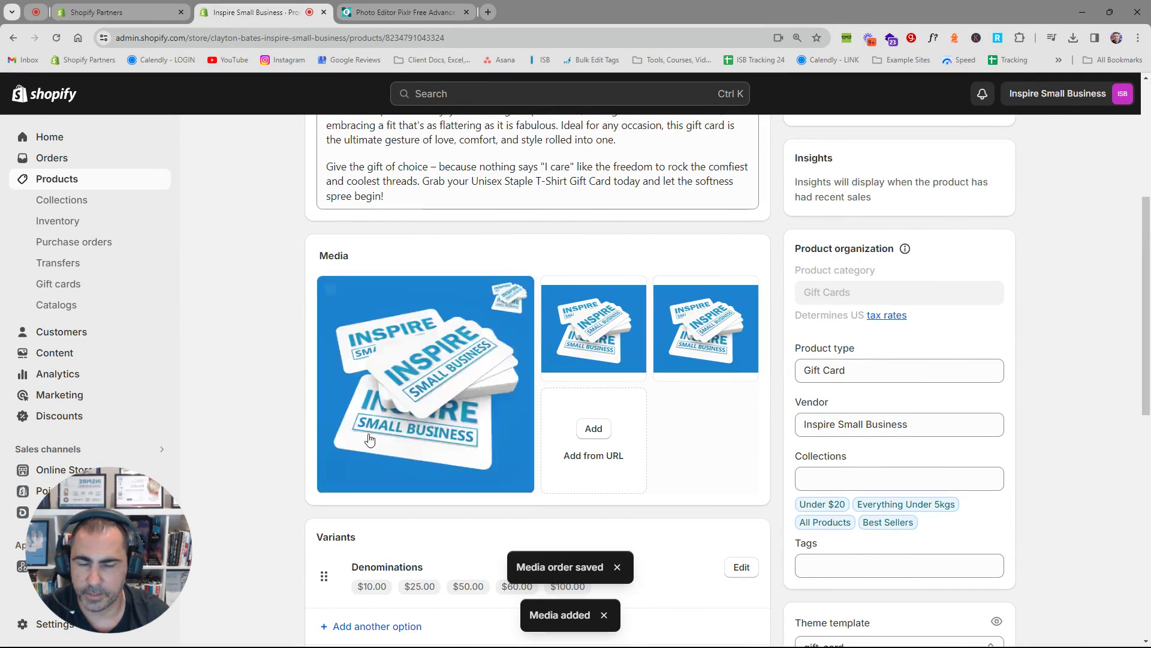
pyautogui.moveTo(706, 326); pyautogui.dragTo(671, 318)
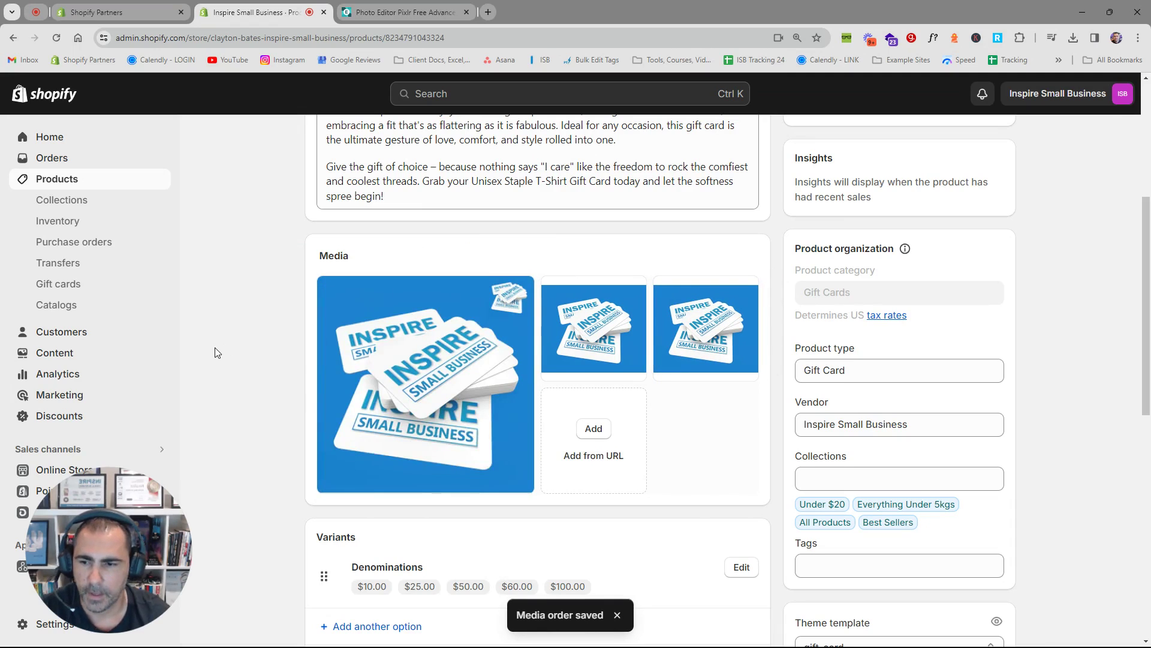
pyautogui.scroll(-2, 215, 347)
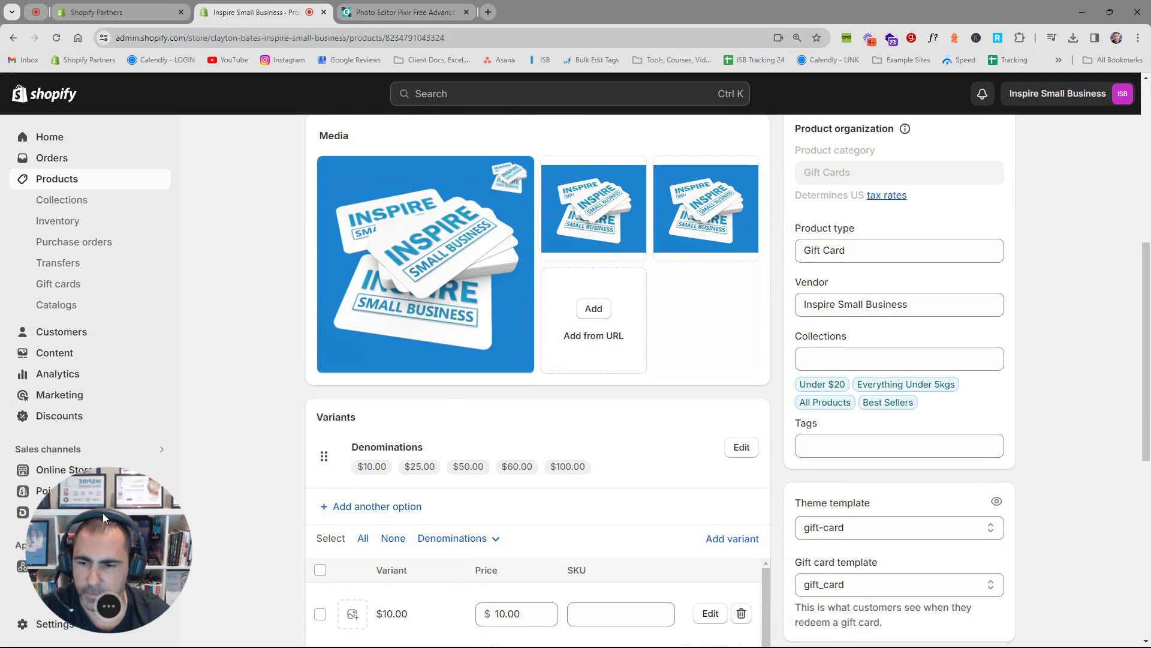
pyautogui.click(72, 469)
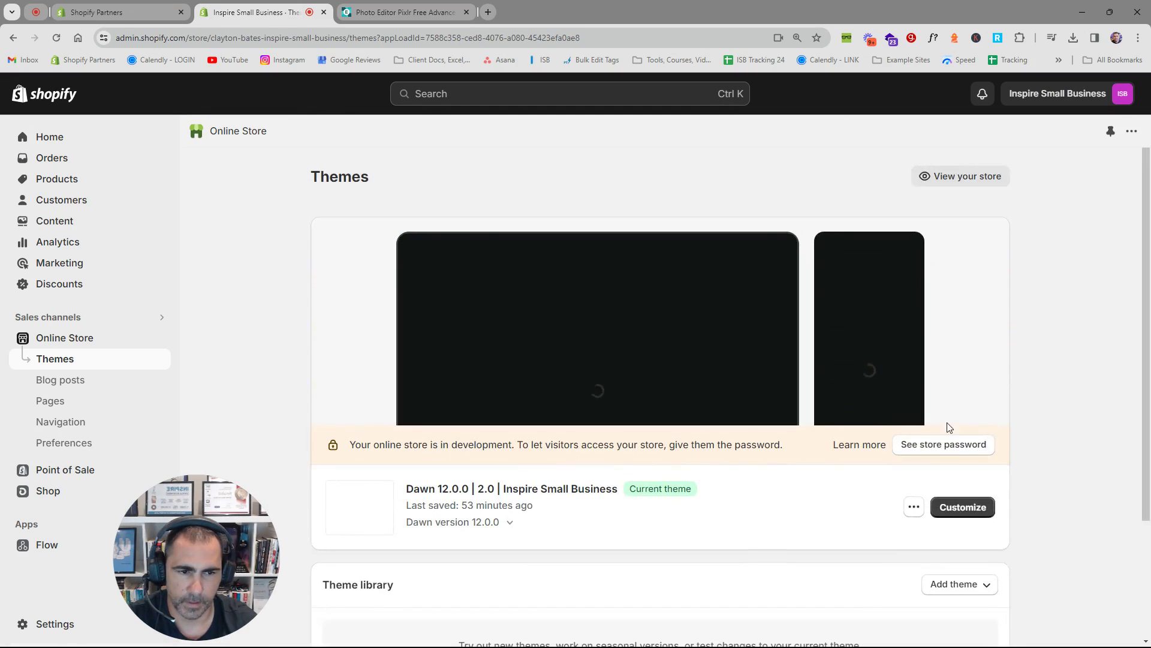
# - Customize the Dawn theme and scroll the home preview down to Featured products
pyautogui.click(962, 507)
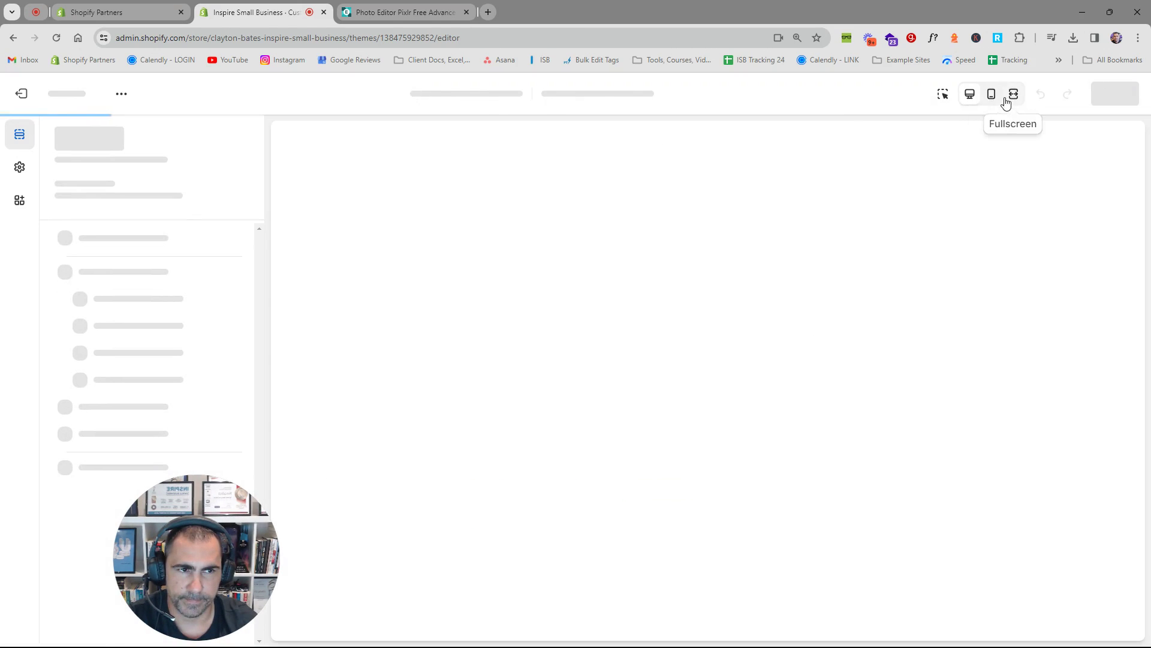
pyautogui.scroll(-5, 881, 248)
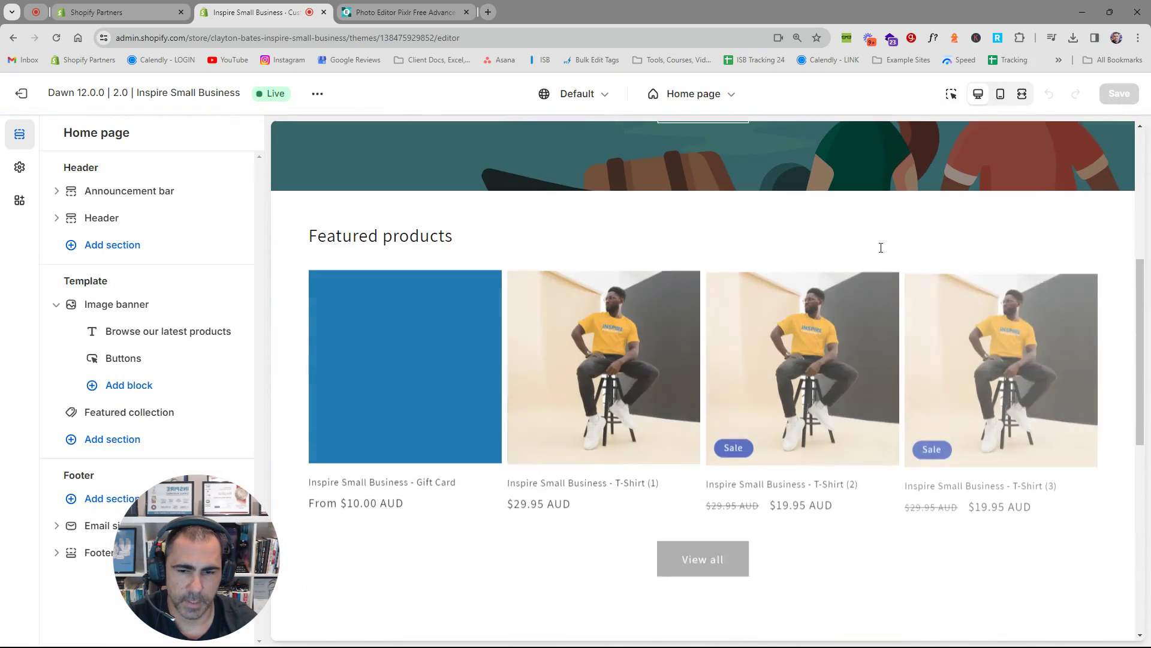